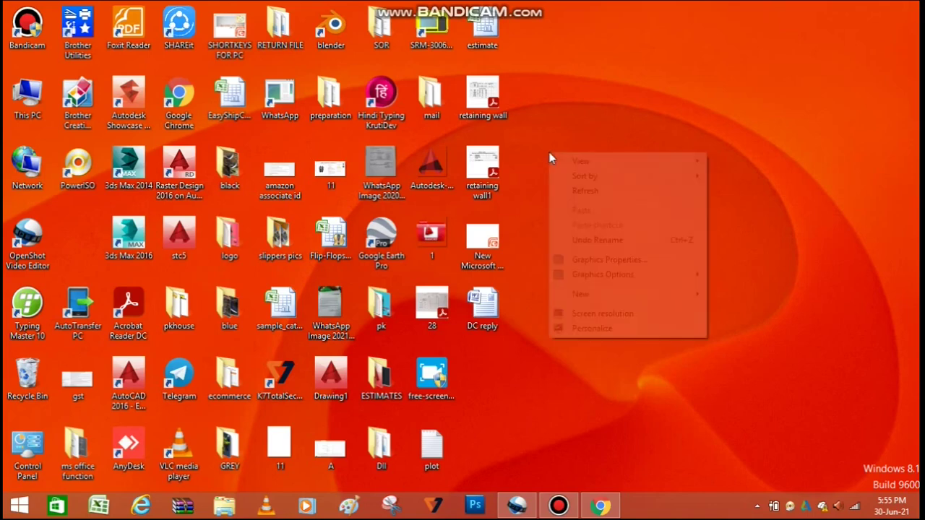
# Refresh the desktop and switch to OpenShot Video Editor.
pyautogui.click(564, 190)
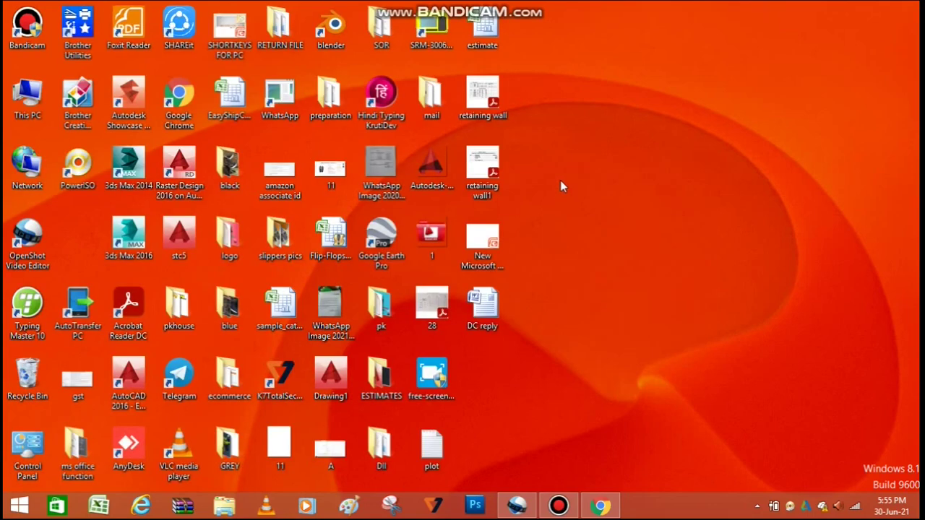
pyautogui.rightClick(556, 159)
pyautogui.click(564, 199)
pyautogui.click(517, 506)
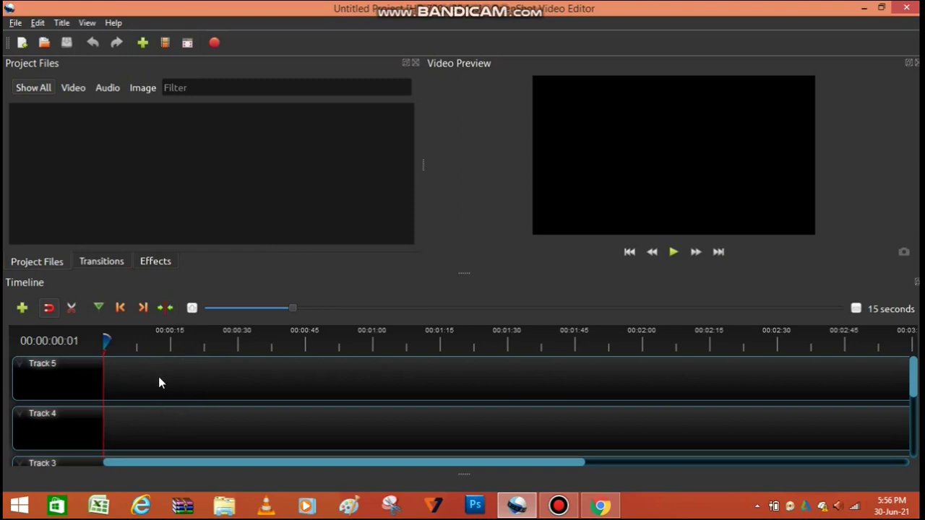
# Look over the timeline's tracks and set the timeline zoom scale to 10 seconds.
pyautogui.scroll(-1, 267, 422)
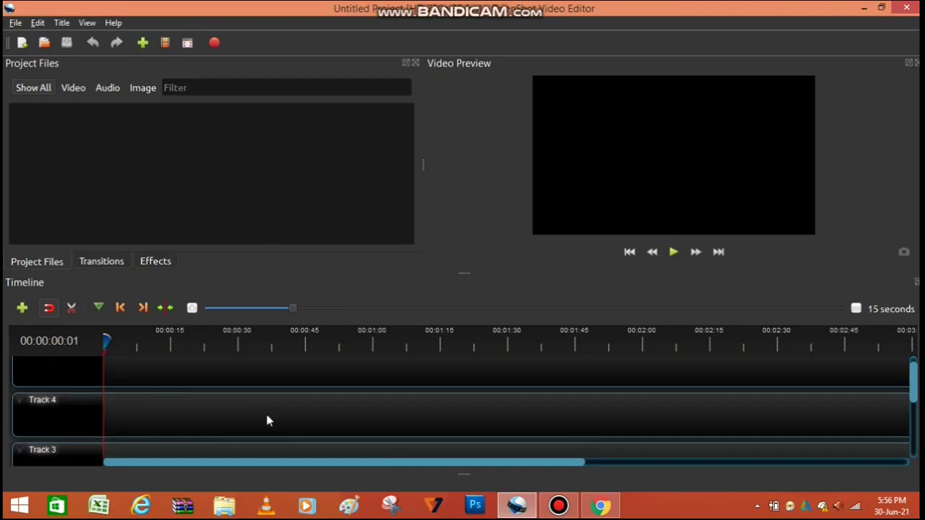
pyautogui.scroll(-3, 266, 421)
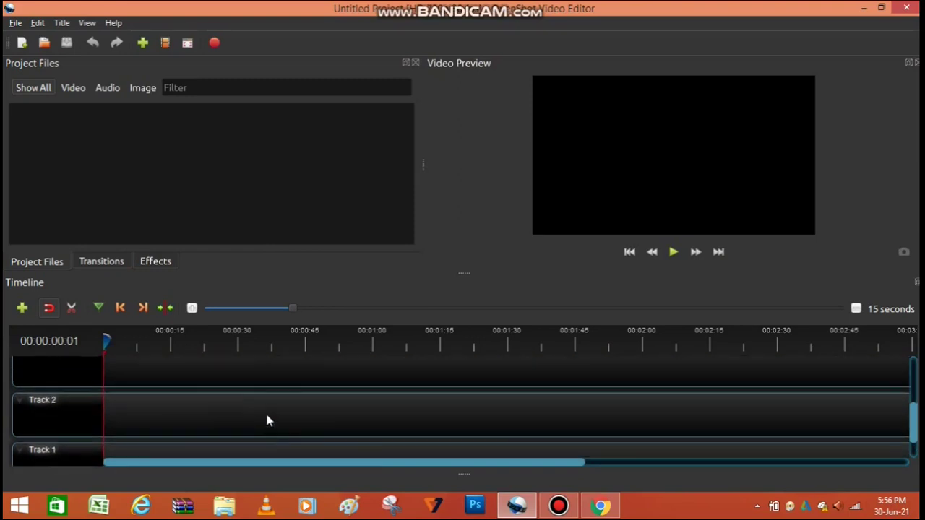
pyautogui.scroll(3, 266, 422)
pyautogui.scroll(1, 266, 422)
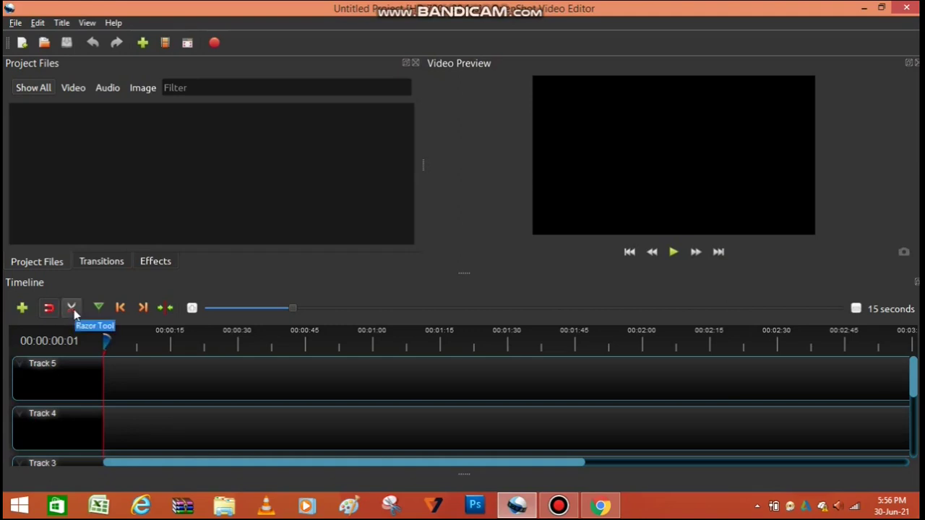
pyautogui.click(72, 309)
pyautogui.click(857, 310)
pyautogui.click(857, 310)
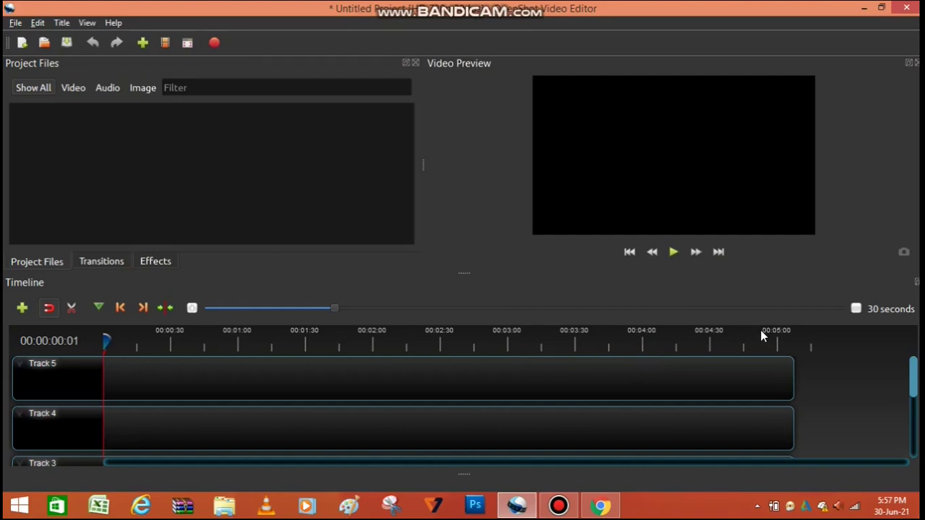
pyautogui.click(197, 308)
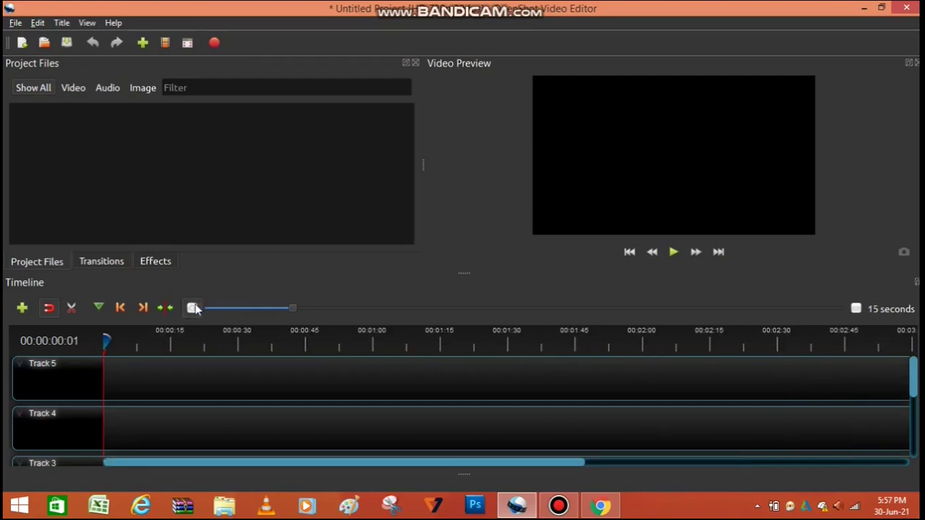
pyautogui.click(195, 308)
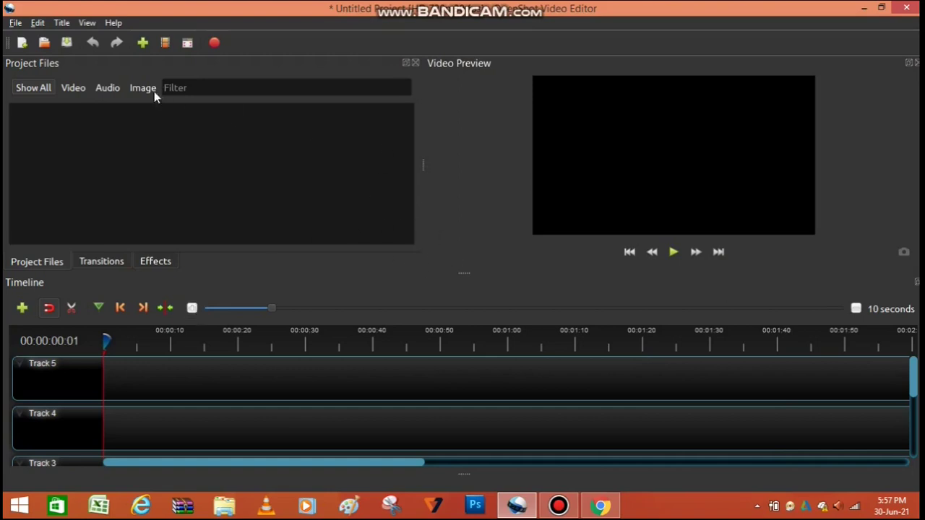
pyautogui.click(16, 22)
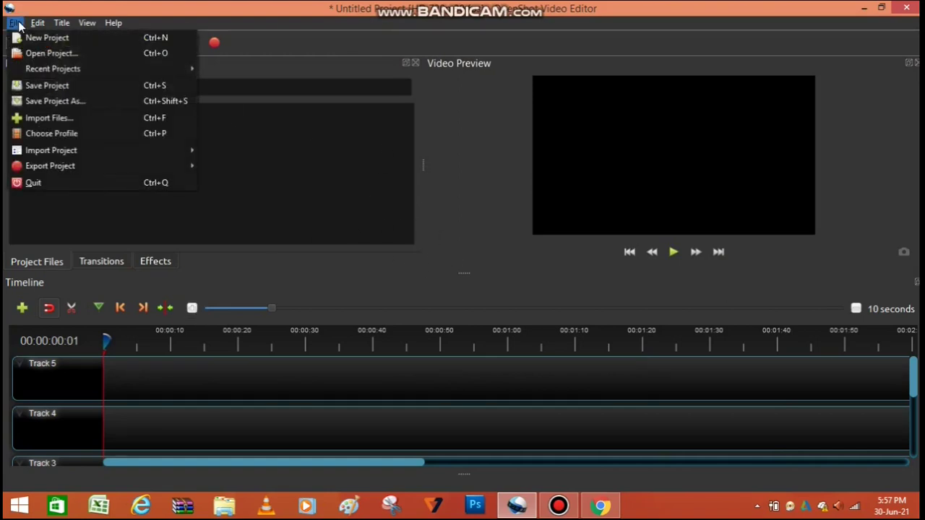
pyautogui.click(37, 23)
pyautogui.click(15, 23)
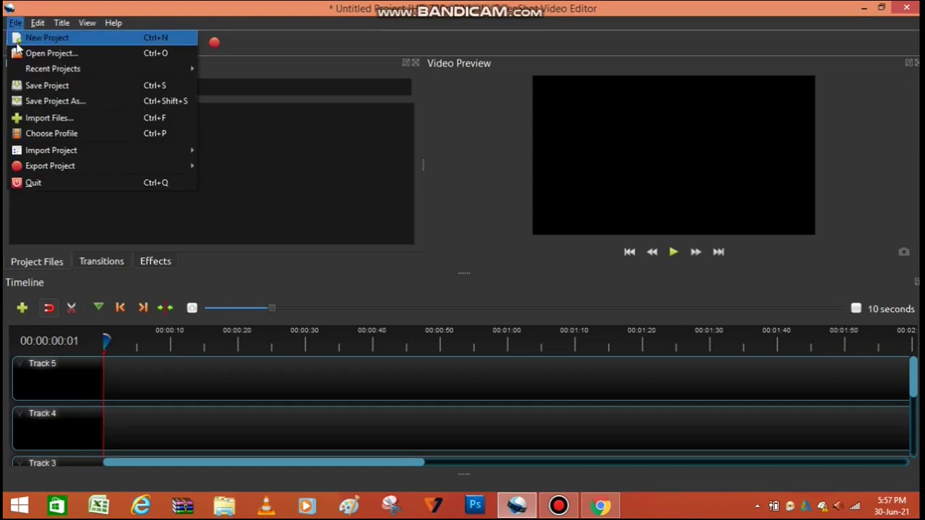
pyautogui.moveTo(28, 69)
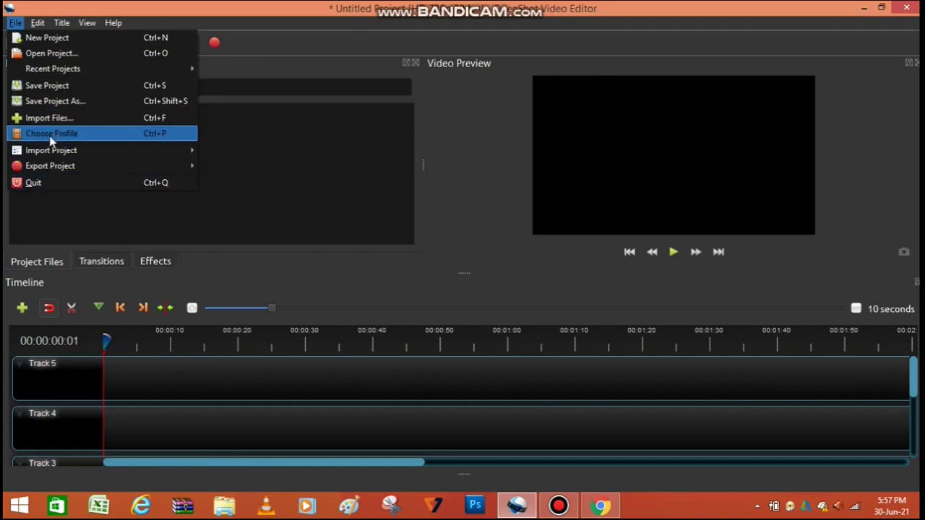
pyautogui.moveTo(49, 169)
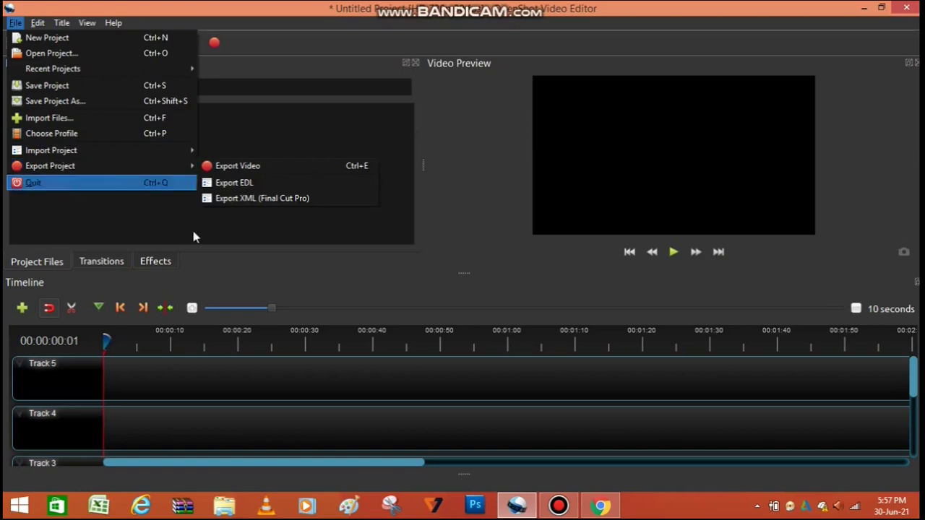
pyautogui.click(252, 271)
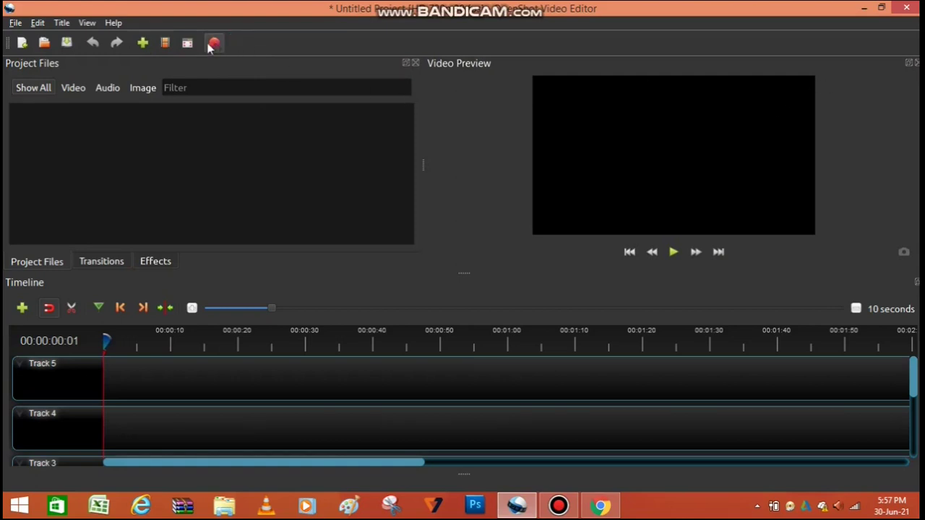
# Import the uninstall video from YOUTUBE VIDEOS > CIVIL+IT TECHNO > civil on Local Disk (F:) and place it at the start of Track 5.
pyautogui.click(141, 43)
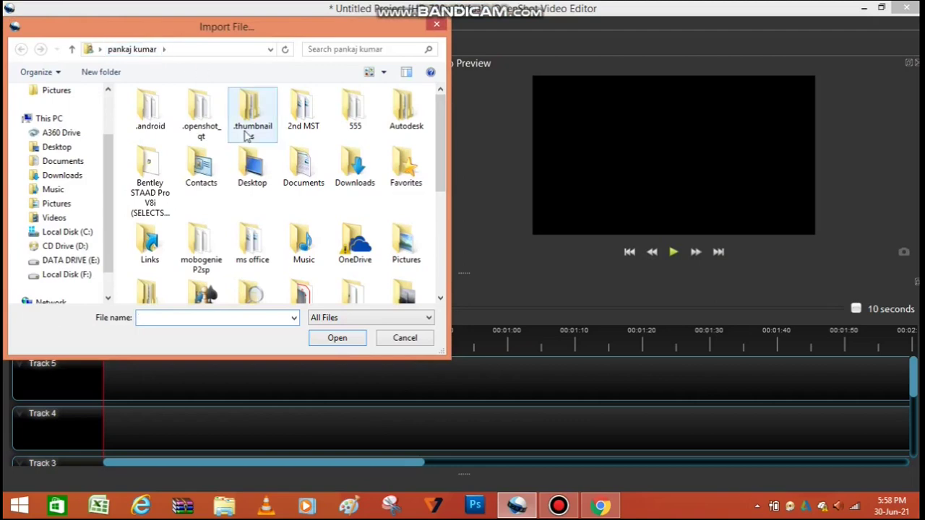
pyautogui.scroll(-2, 111, 205)
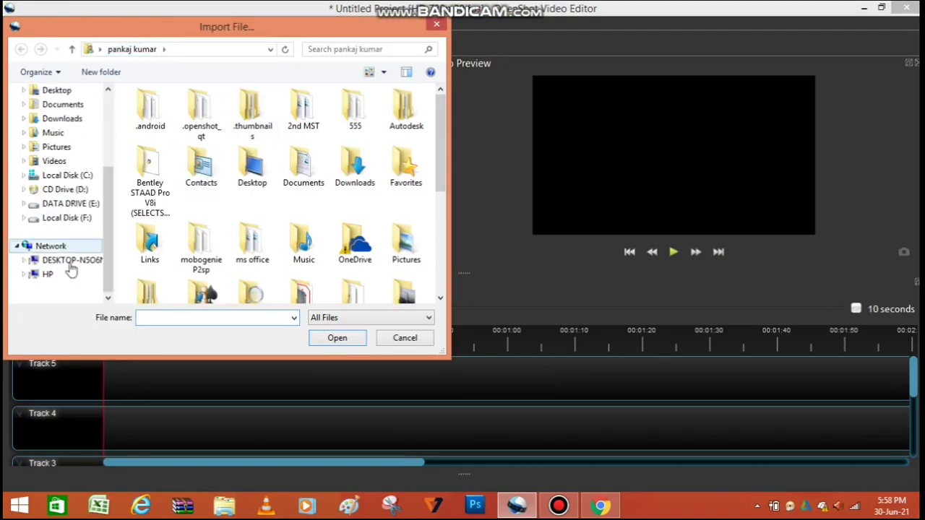
pyautogui.click(85, 218)
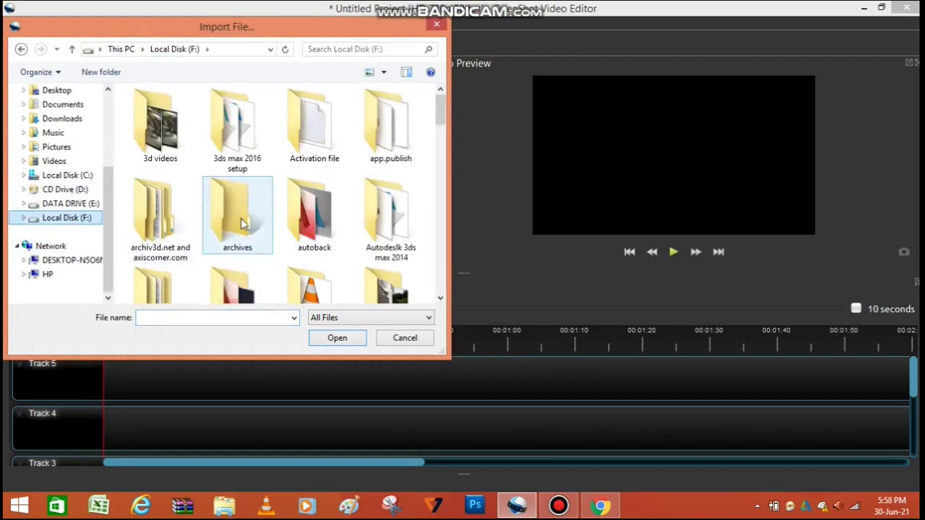
pyautogui.click(242, 224)
pyautogui.press('y')
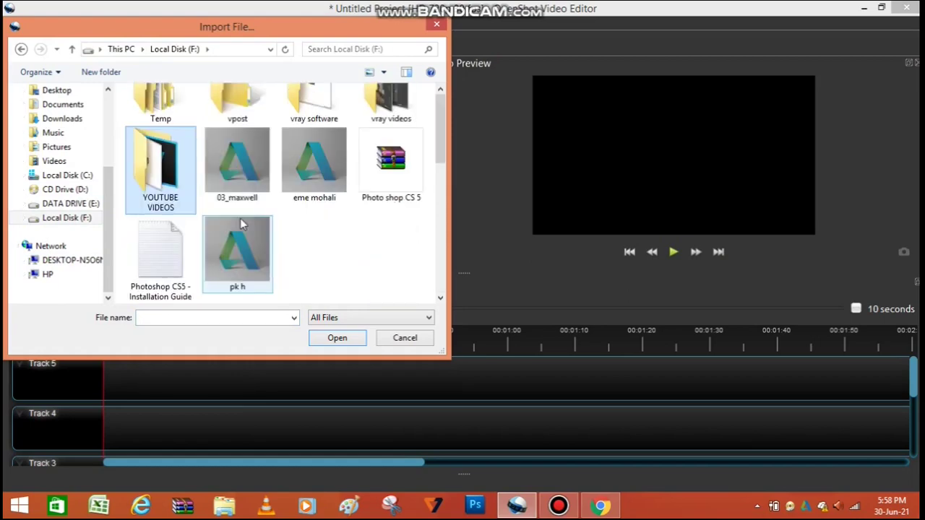
pyautogui.press('Return')
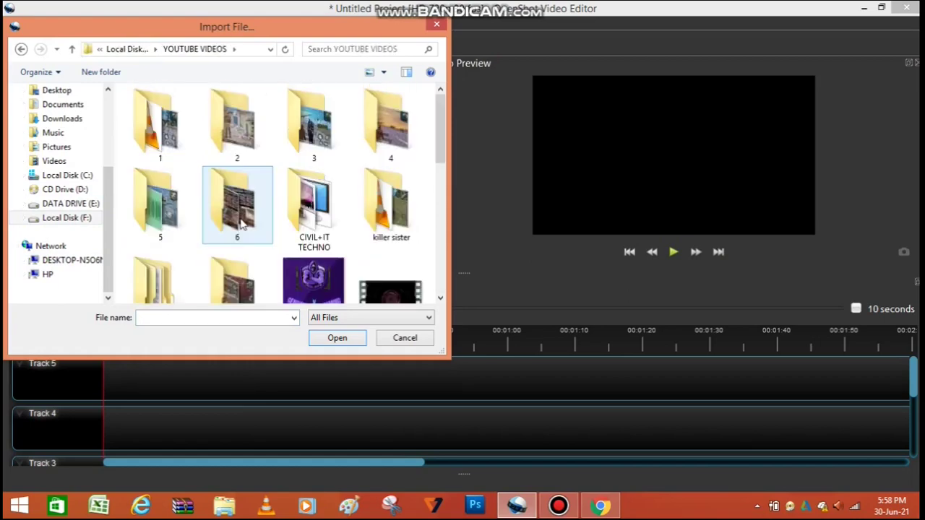
pyautogui.doubleClick(289, 195)
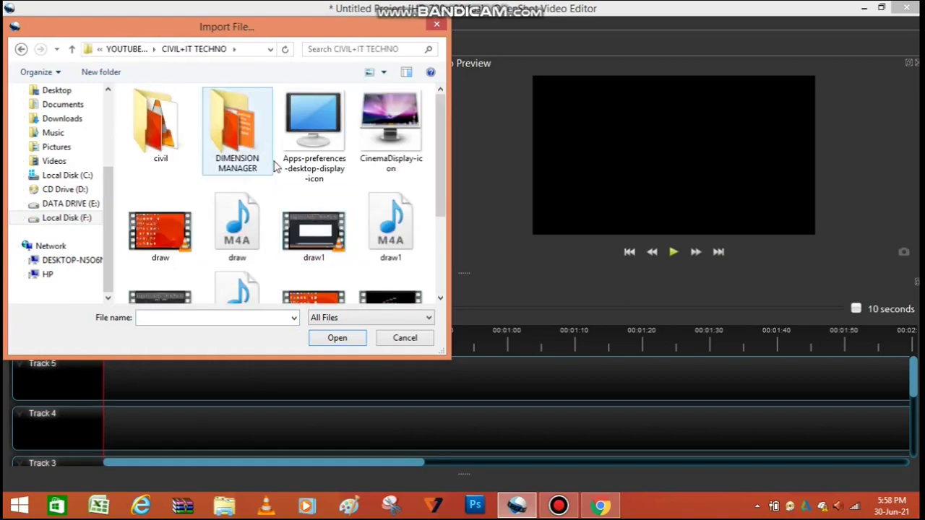
pyautogui.doubleClick(180, 138)
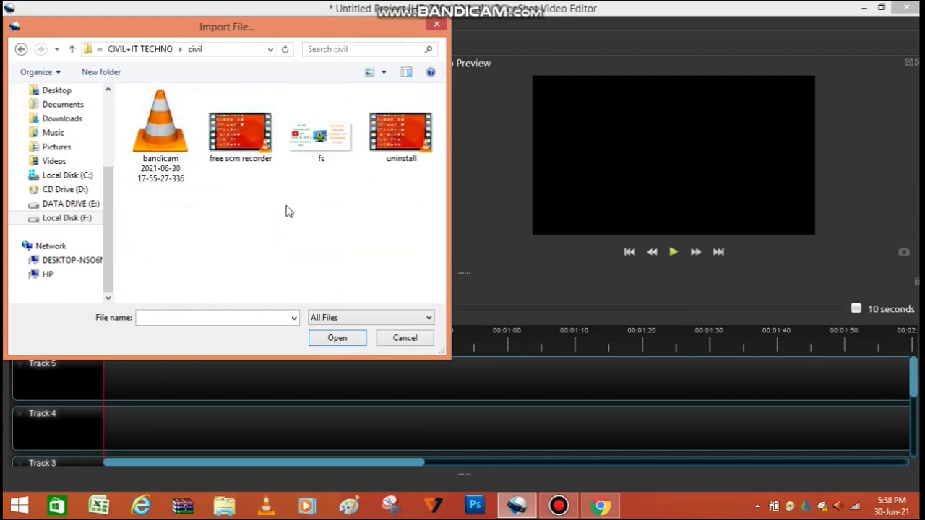
pyautogui.click(383, 144)
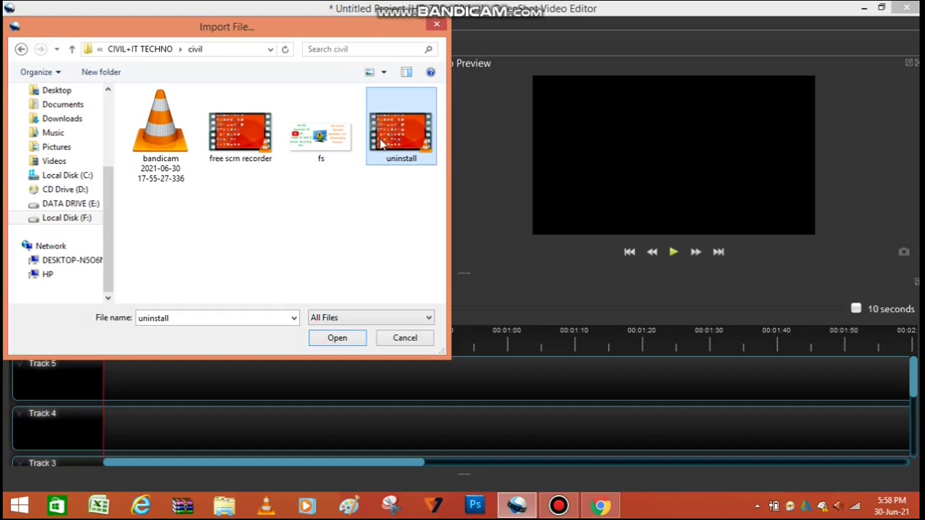
pyautogui.click(336, 339)
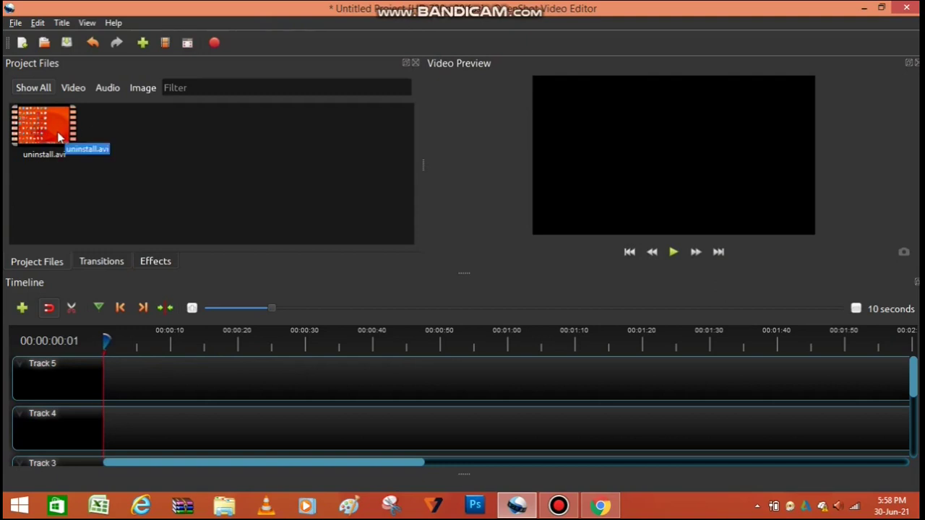
pyautogui.moveTo(62, 132); pyautogui.dragTo(105, 381)
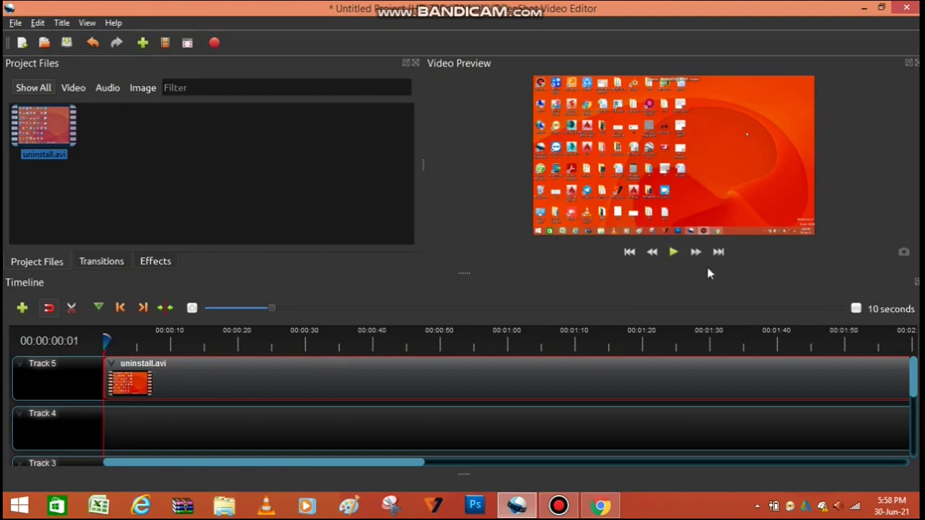
# Lower the system speaker volume to its minimum.
pyautogui.click(758, 506)
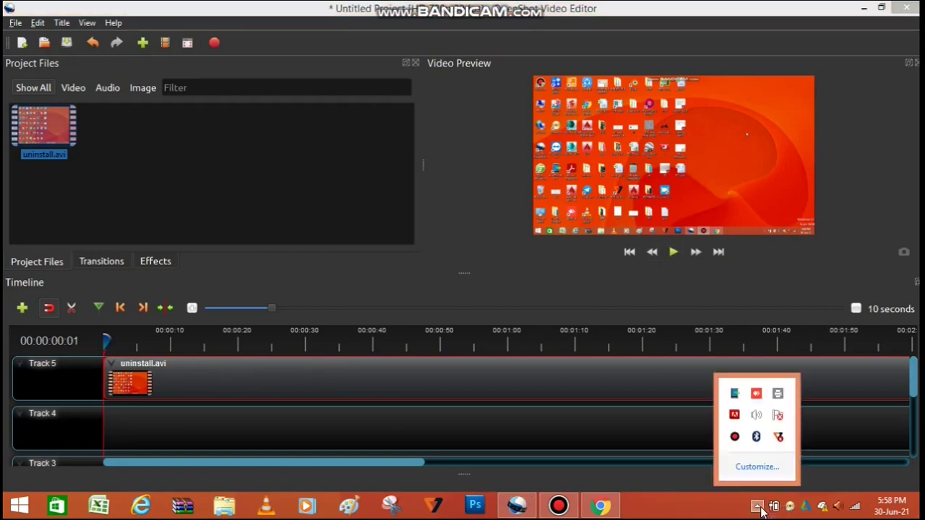
pyautogui.click(756, 417)
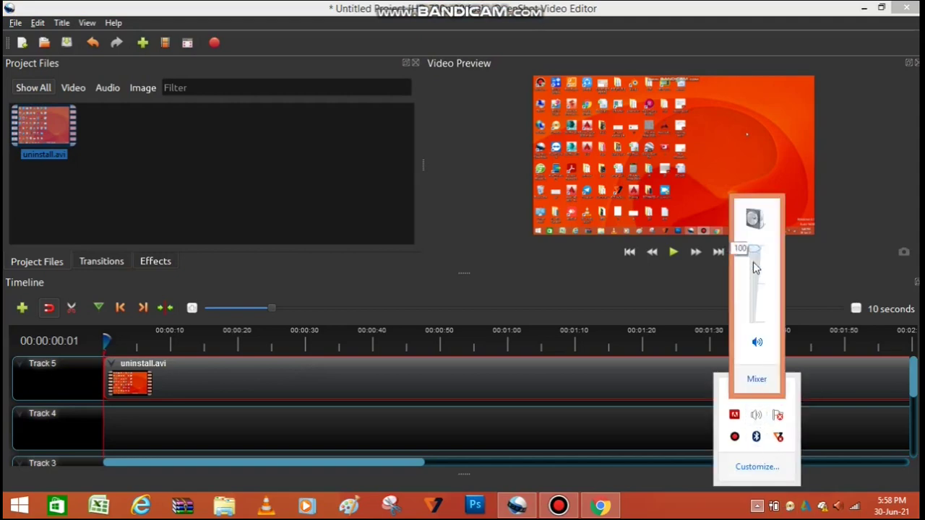
pyautogui.moveTo(754, 268); pyautogui.dragTo(749, 324)
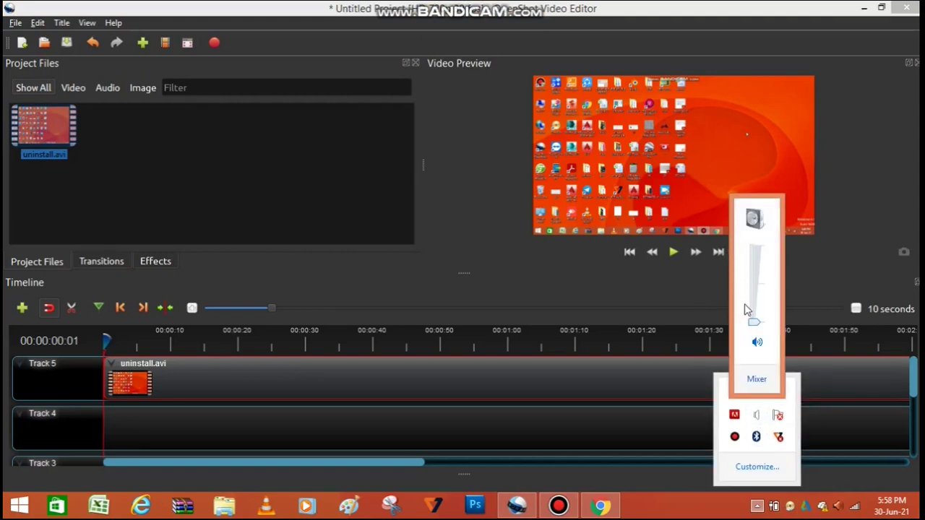
pyautogui.click(695, 311)
# Play the uninstall.avi clip from its start in the video preview and pause it at about 39 seconds.
pyautogui.click(673, 253)
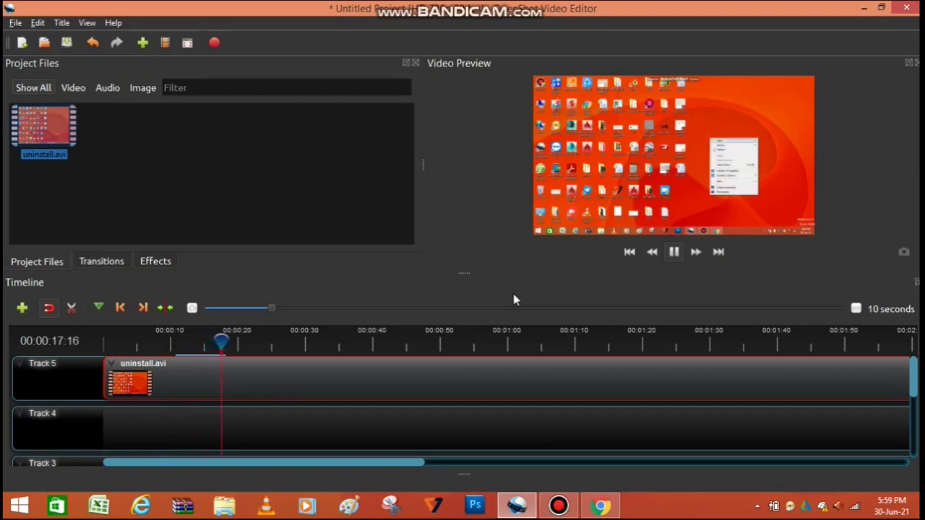
pyautogui.click(676, 257)
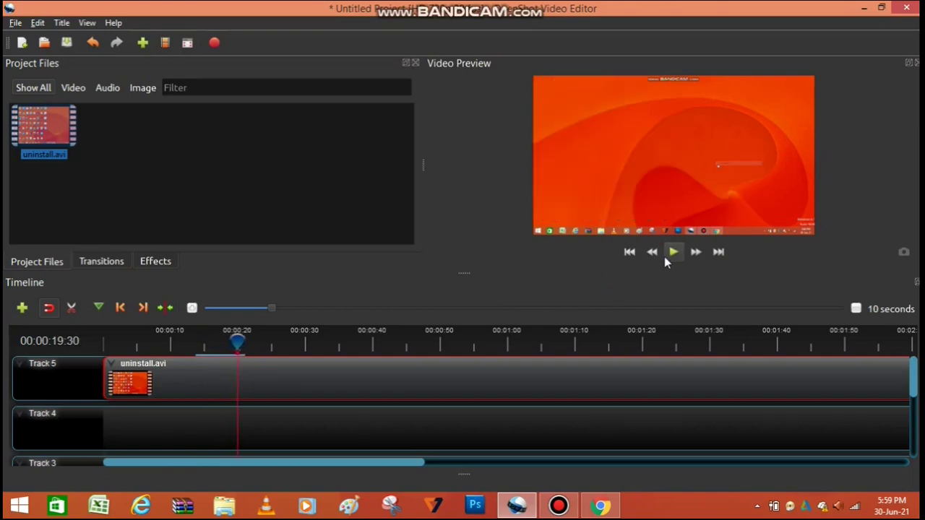
pyautogui.click(666, 260)
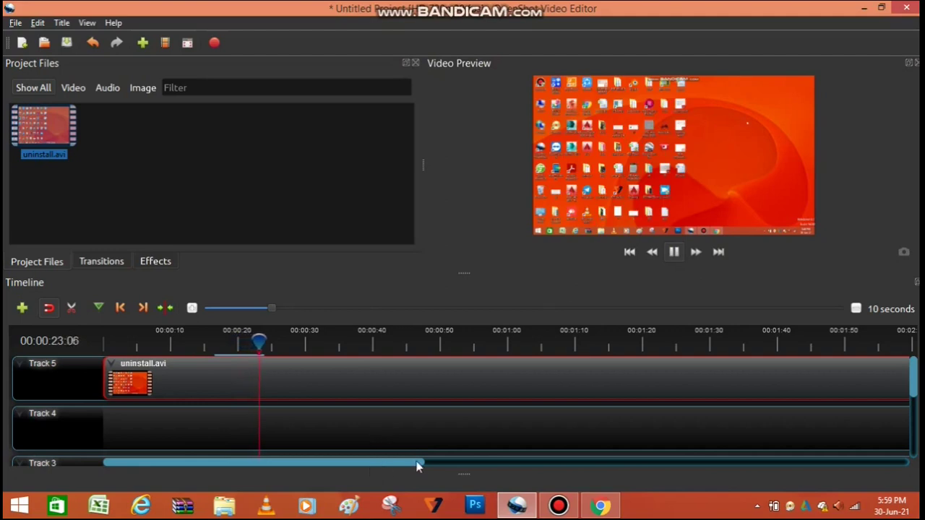
pyautogui.moveTo(407, 464); pyautogui.dragTo(318, 483)
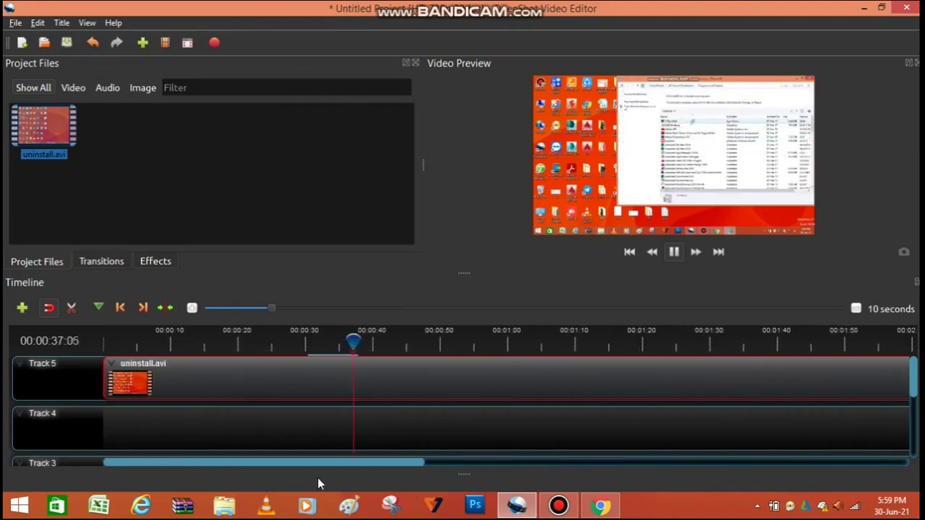
pyautogui.click(675, 253)
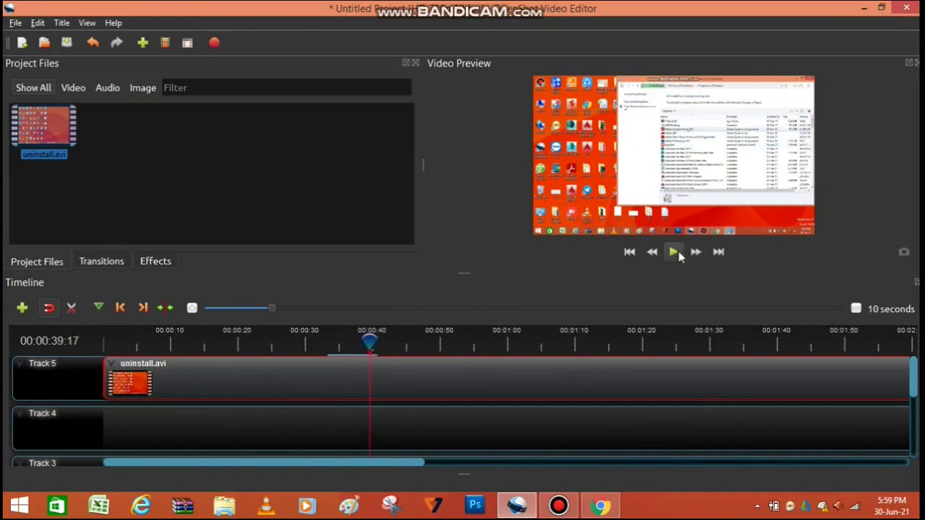
# Split the uninstall.avi clip on Track 5 with the Razor Tool at about 0:50, 0:57 and 1:07.
pyautogui.click(73, 308)
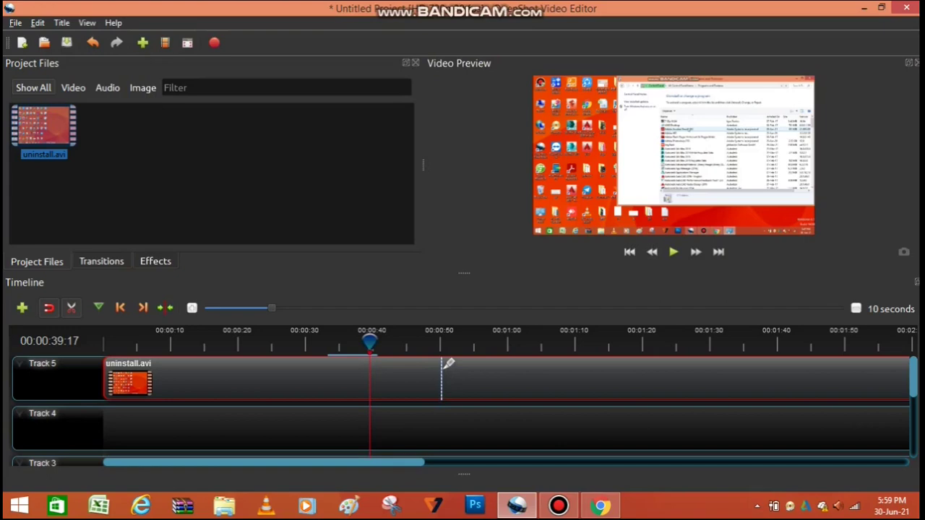
pyautogui.click(441, 357)
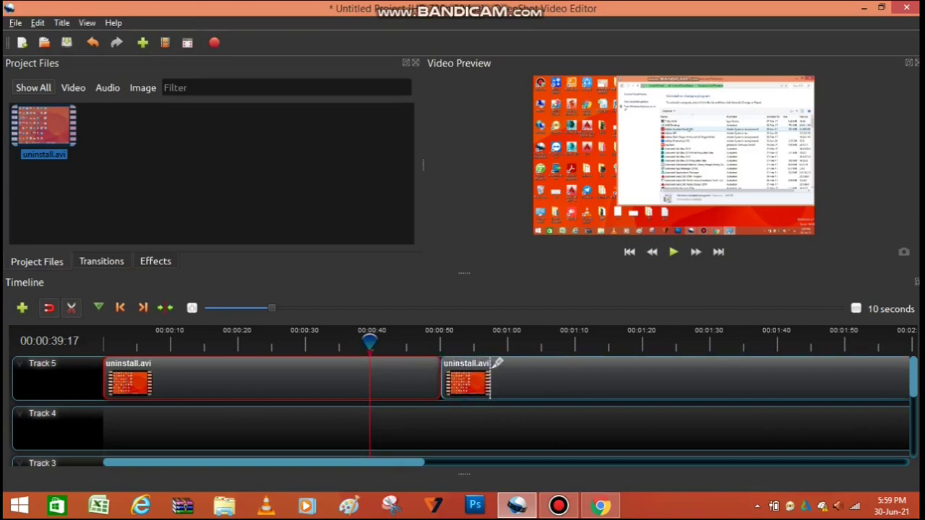
pyautogui.click(491, 362)
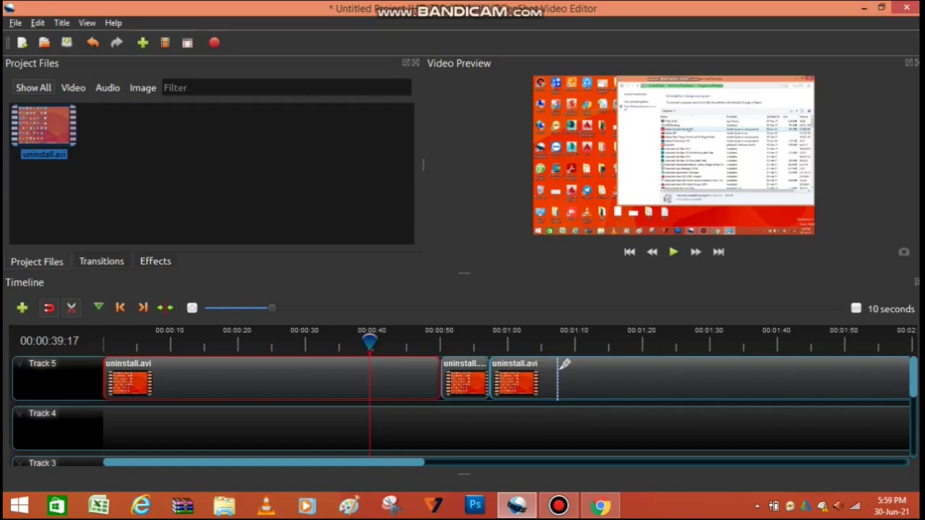
pyautogui.click(559, 365)
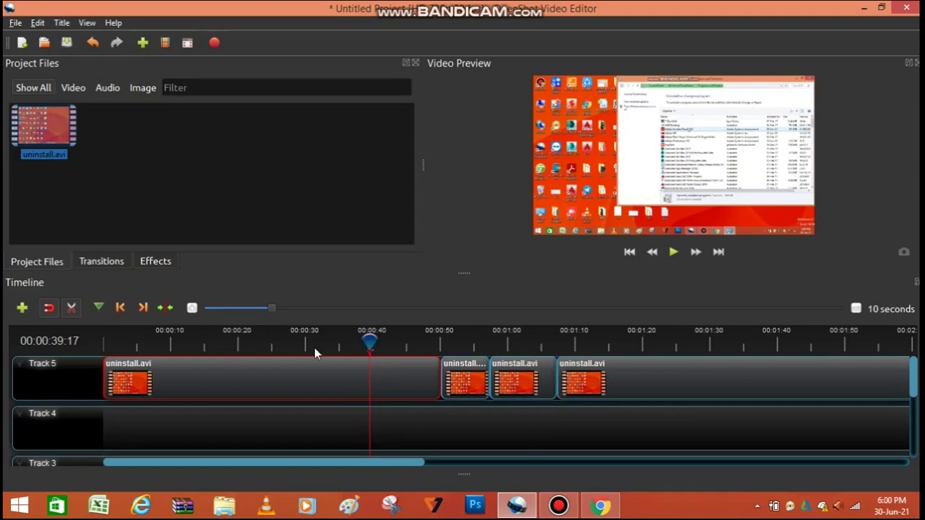
# Remove the clip piece between about 0:57 and 1:07 on Track 5 and move the last piece back to close the gap.
pyautogui.click(74, 311)
pyautogui.click(511, 379)
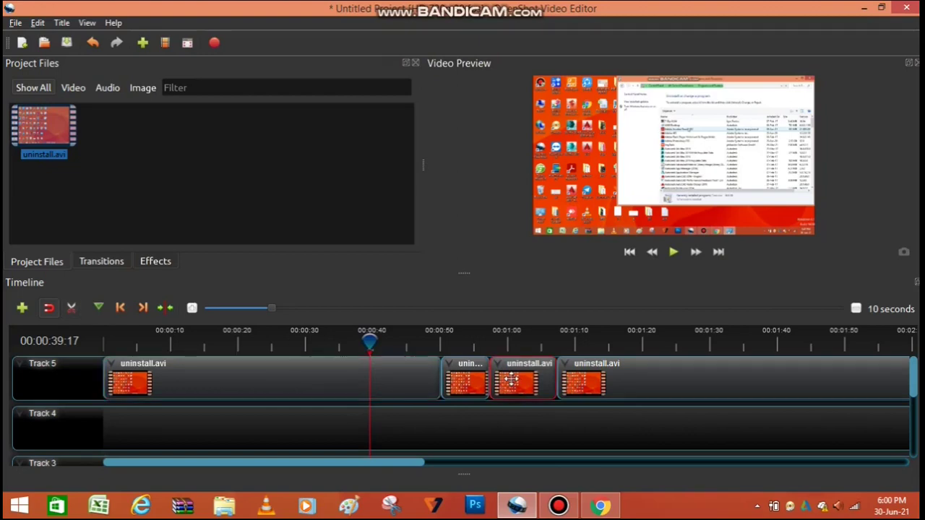
pyautogui.rightClick(511, 381)
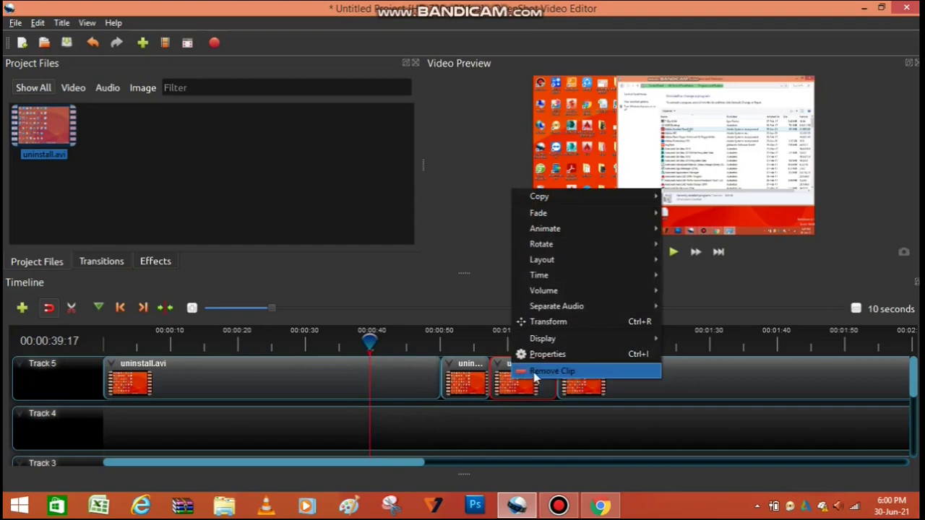
pyautogui.click(535, 373)
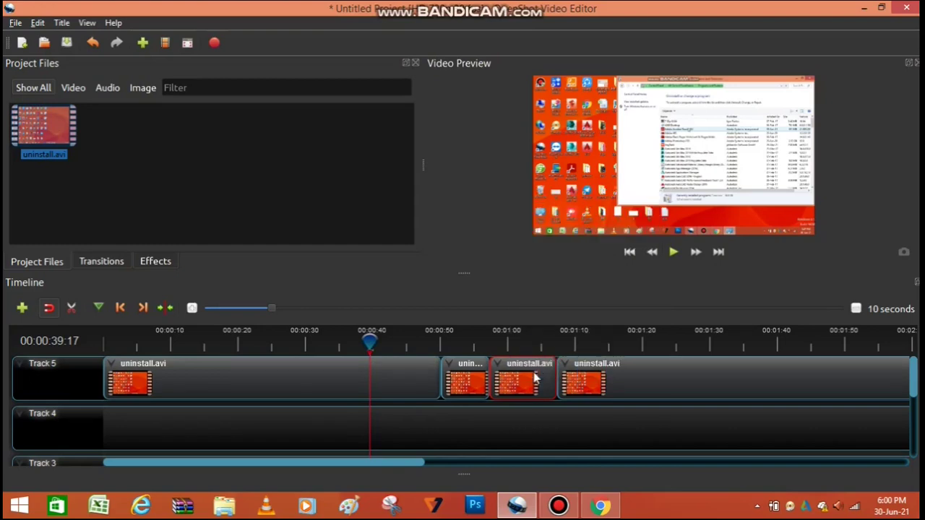
pyautogui.click(620, 381)
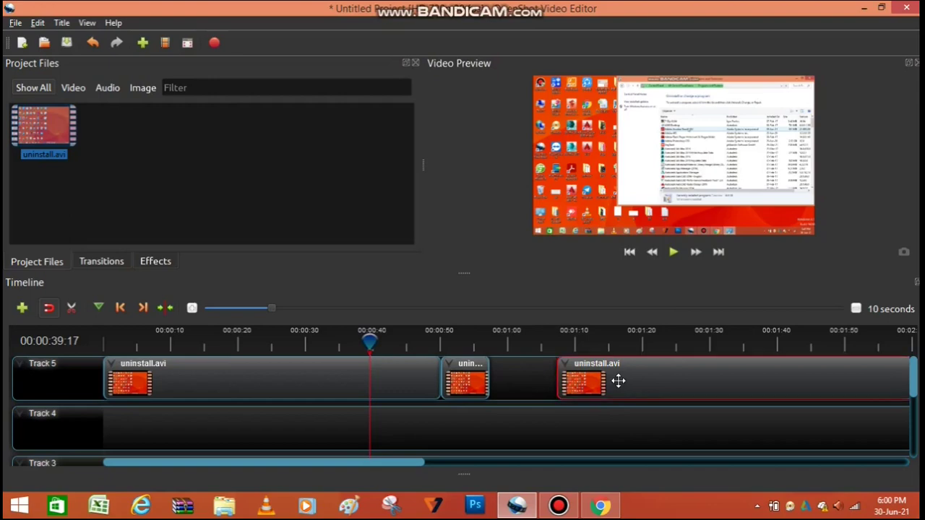
pyautogui.moveTo(619, 381); pyautogui.dragTo(558, 376)
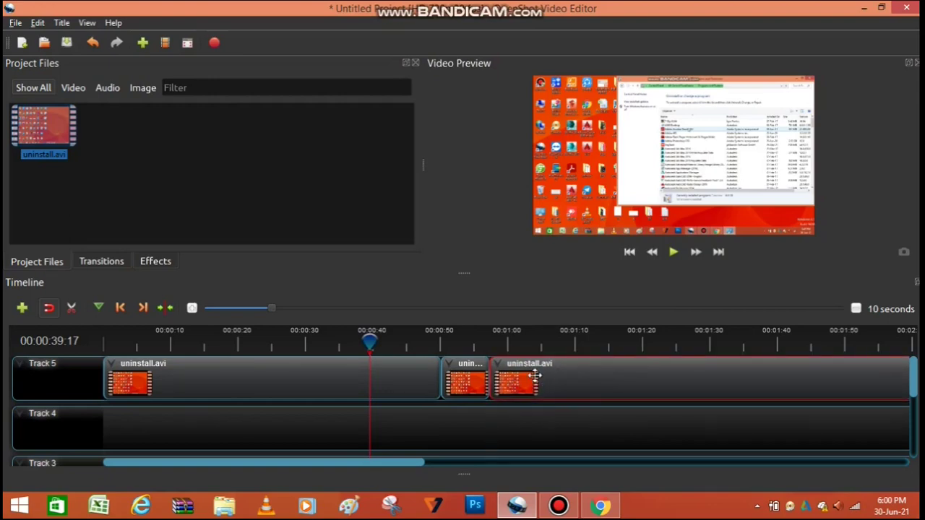
# Apply a slow fade in and out across the entire short second clip on Track 5.
pyautogui.click(467, 382)
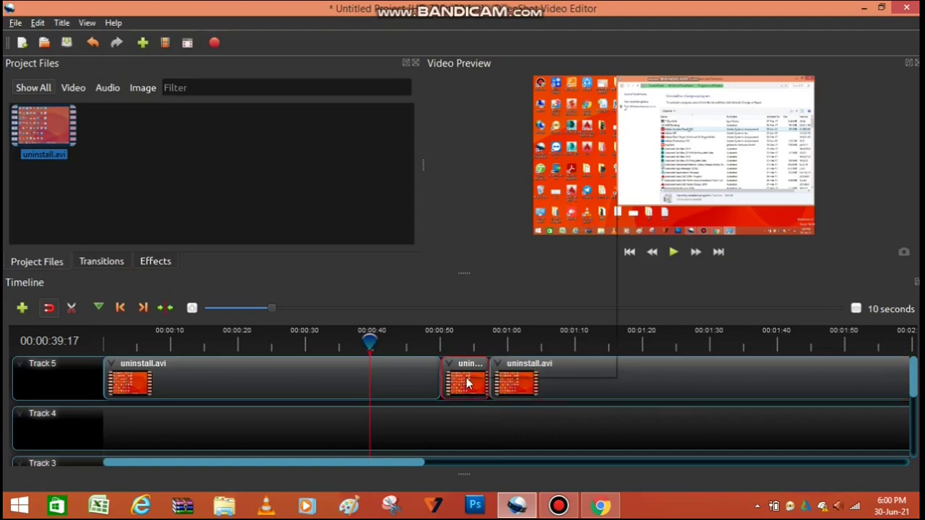
pyautogui.rightClick(466, 383)
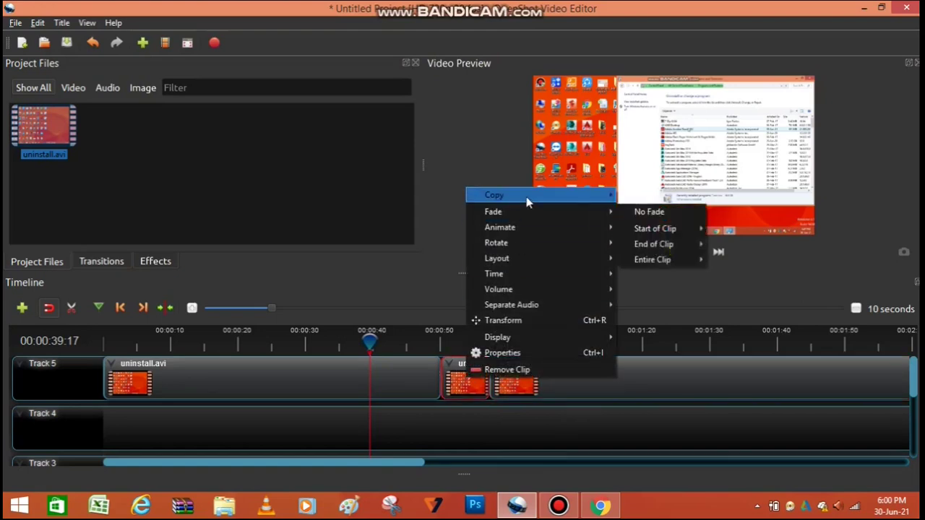
pyautogui.moveTo(533, 202)
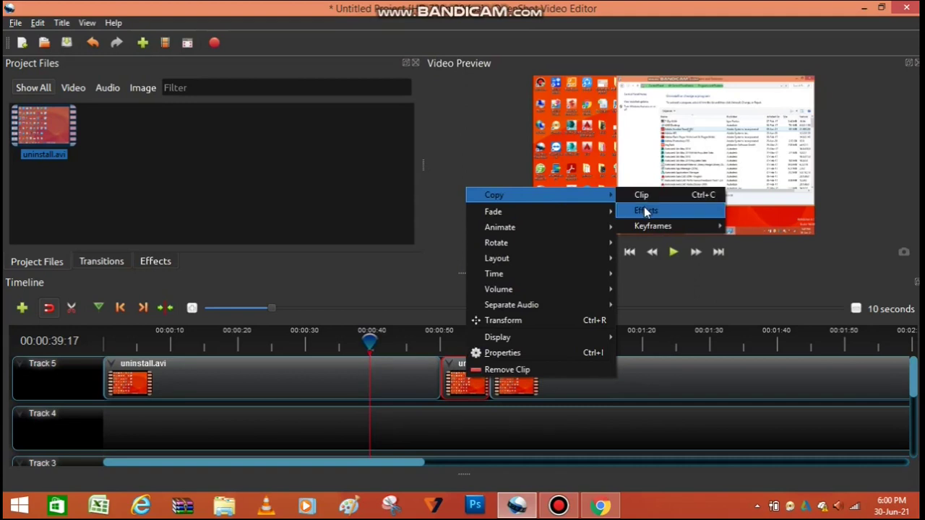
pyautogui.moveTo(645, 227)
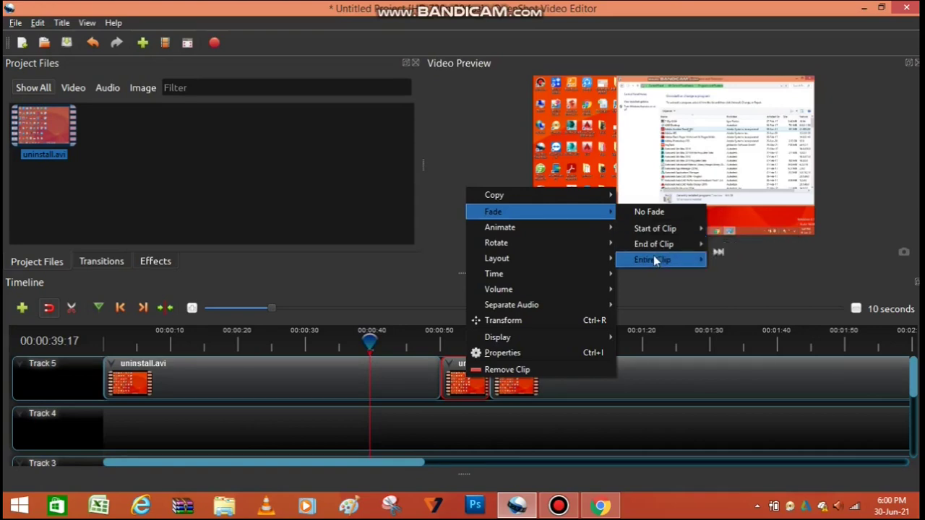
pyautogui.moveTo(703, 261)
pyautogui.moveTo(667, 239)
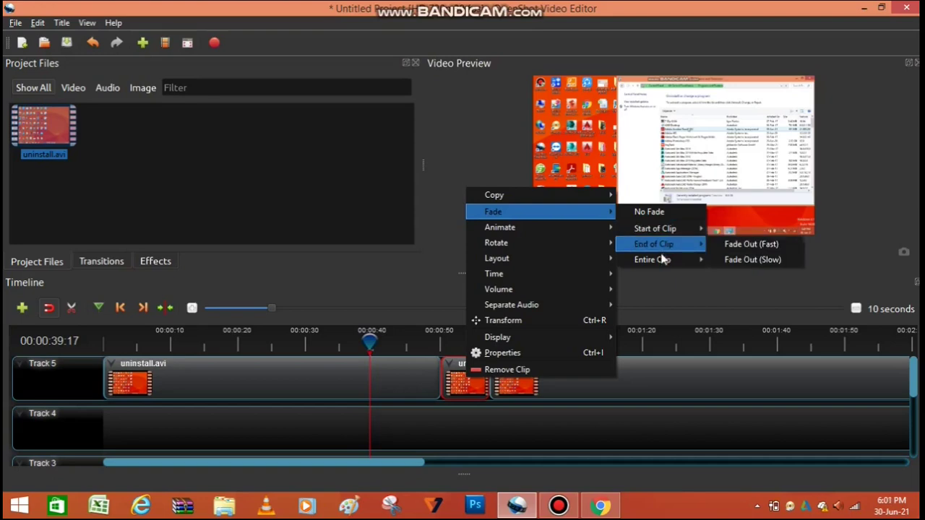
pyautogui.moveTo(654, 259)
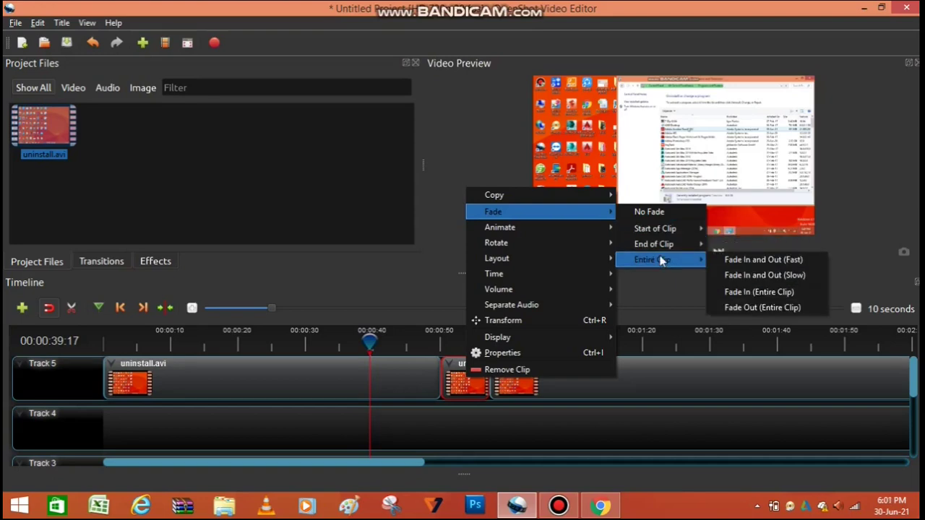
pyautogui.click(763, 275)
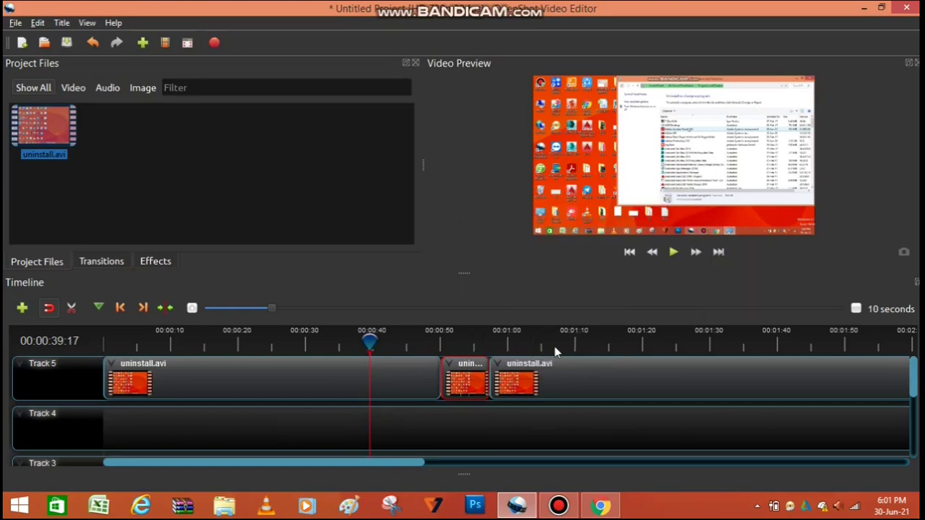
# Play the faded second clip in the preview from about 0:50 and pause just past its end.
pyautogui.click(440, 344)
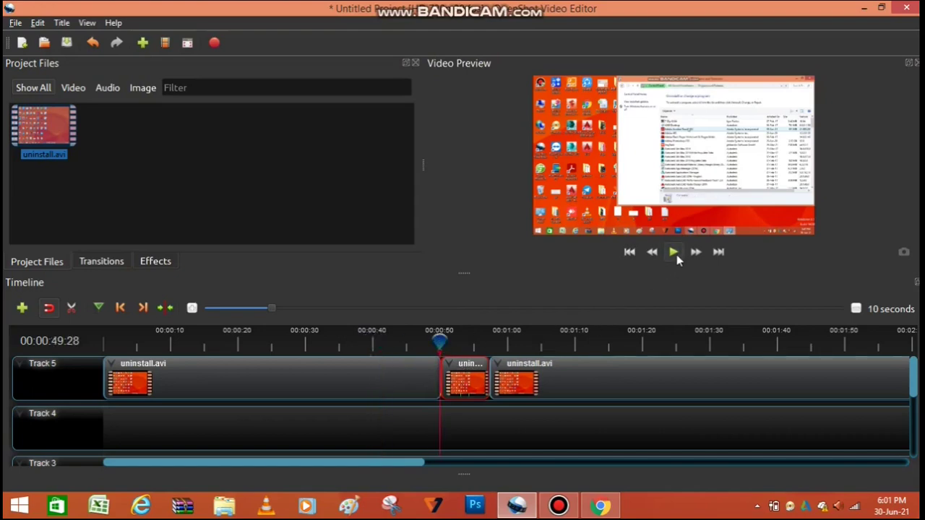
pyautogui.click(676, 254)
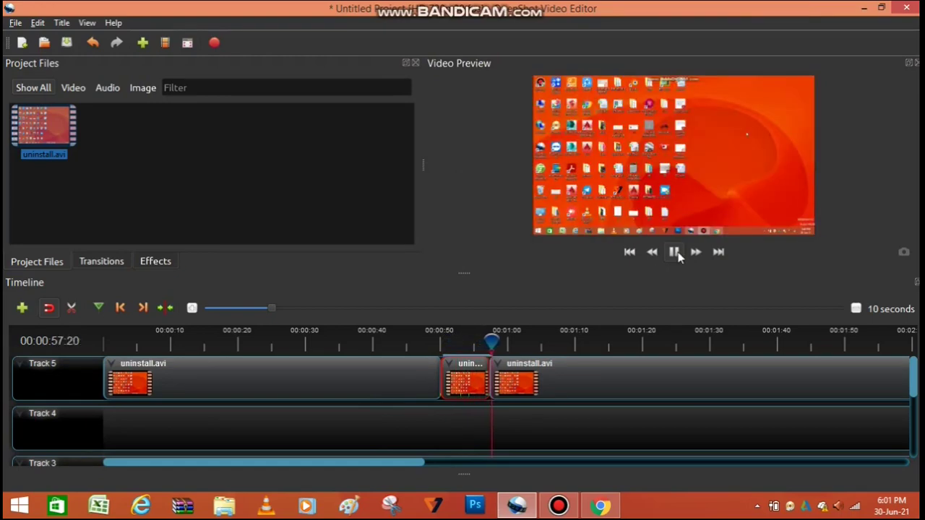
pyautogui.click(678, 257)
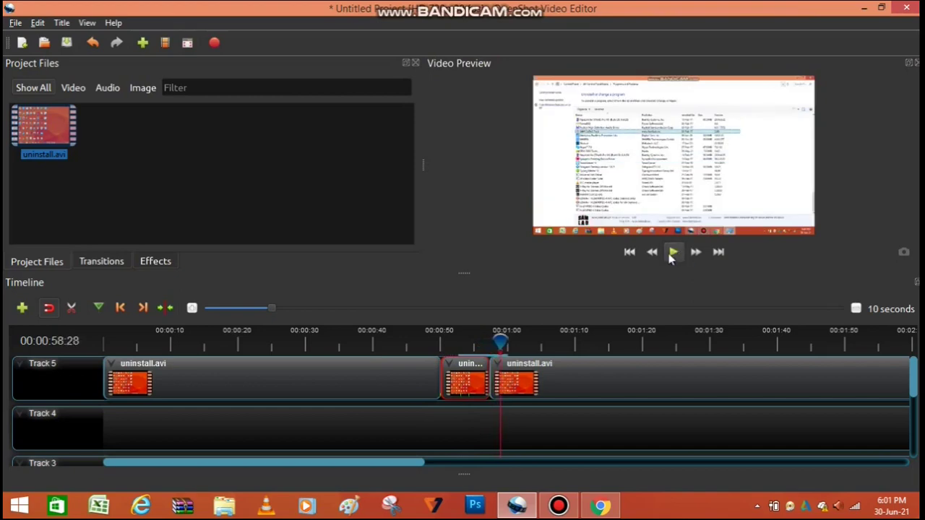
# Animate the entire second clip edge to center with Top to Center, and preview it from about 0:50.
pyautogui.click(441, 341)
pyautogui.rightClick(459, 370)
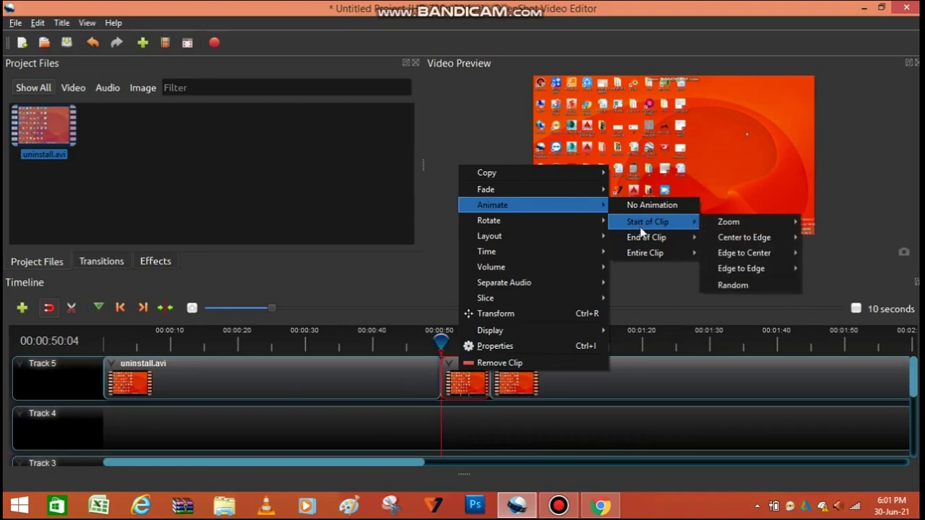
pyautogui.moveTo(646, 255)
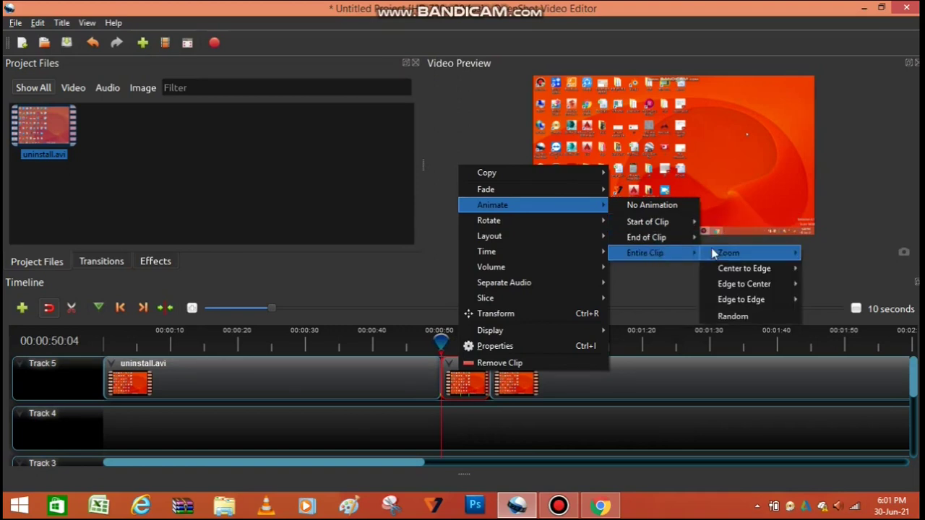
pyautogui.moveTo(723, 271)
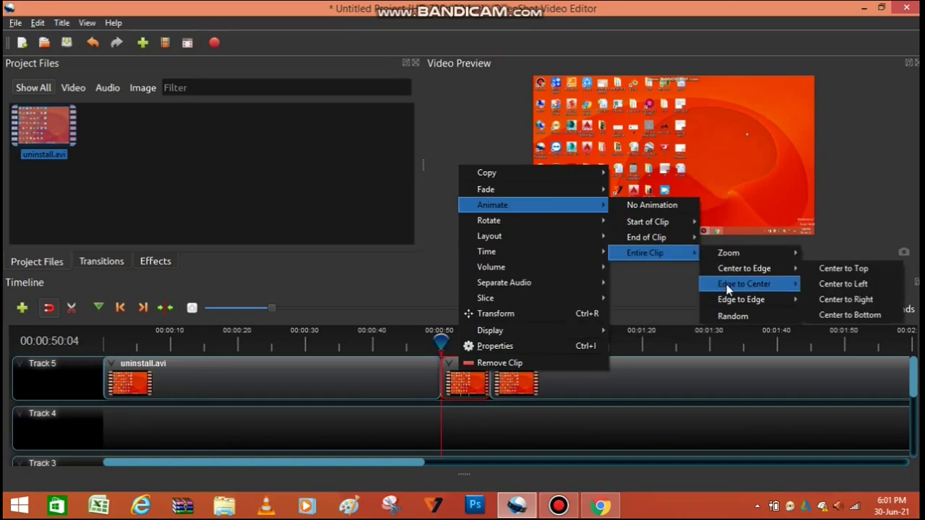
pyautogui.moveTo(777, 287)
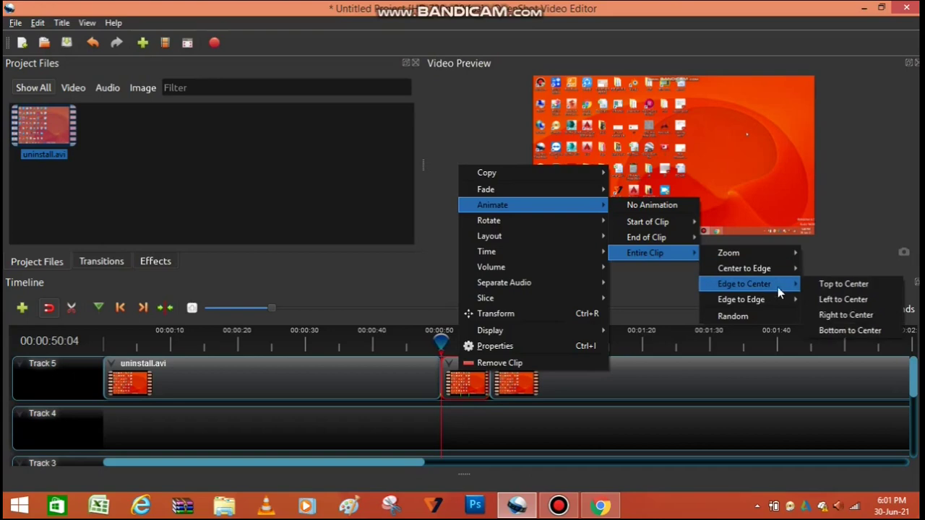
pyautogui.click(837, 287)
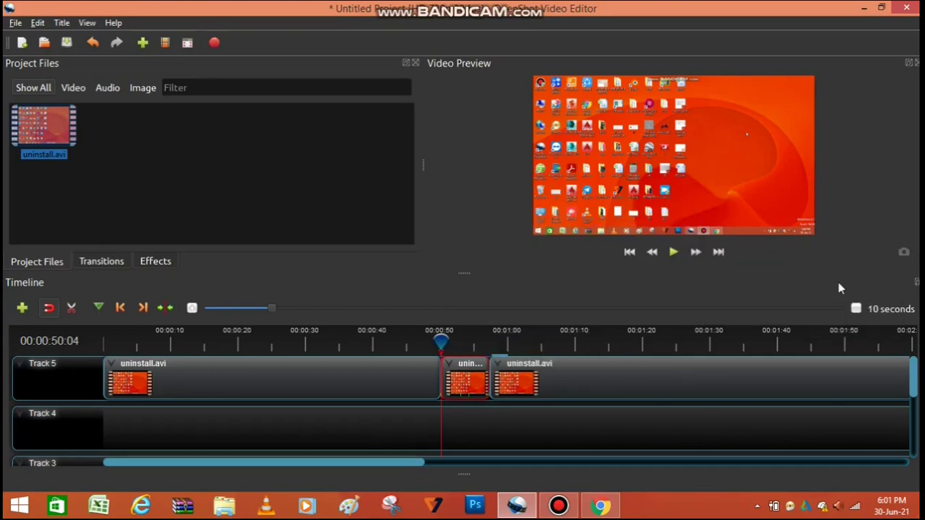
pyautogui.click(673, 253)
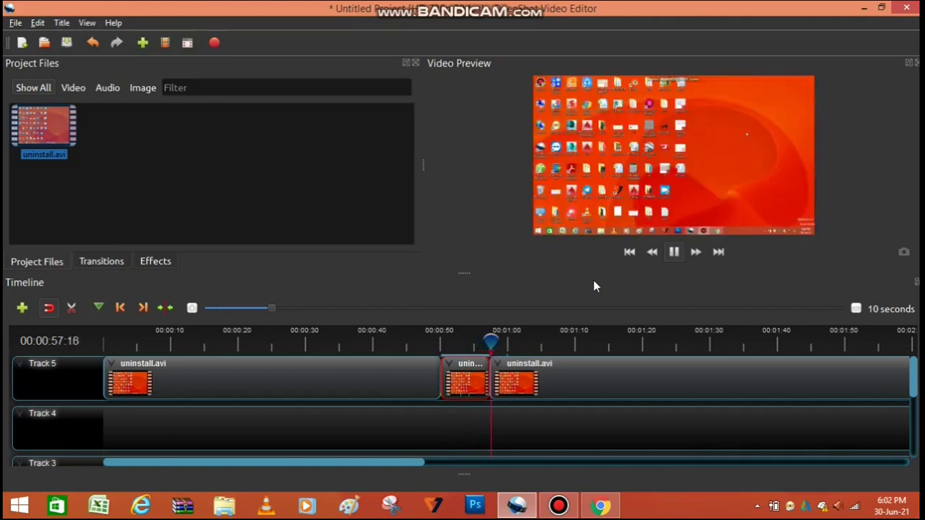
pyautogui.click(675, 253)
# Set the second clip's layout to 1/4 Size - Center with the playhead at about 0:50.
pyautogui.click(445, 351)
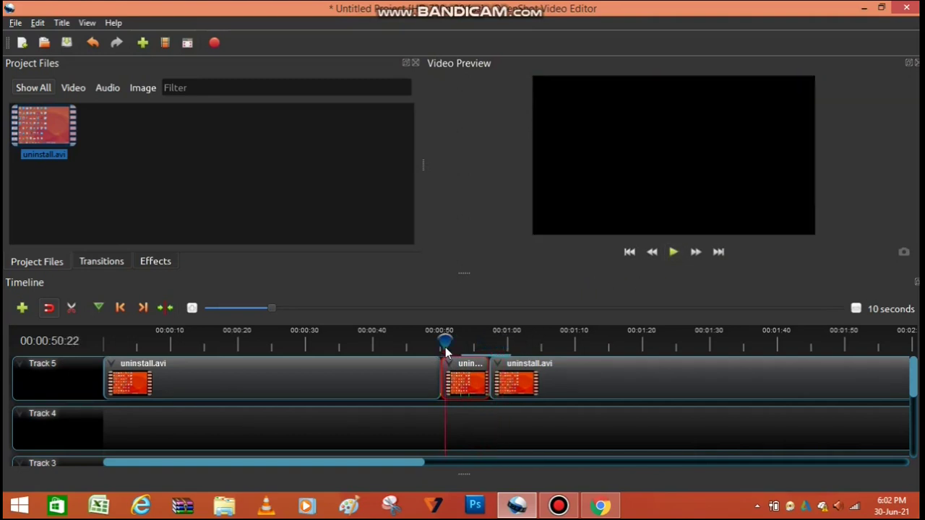
pyautogui.rightClick(460, 389)
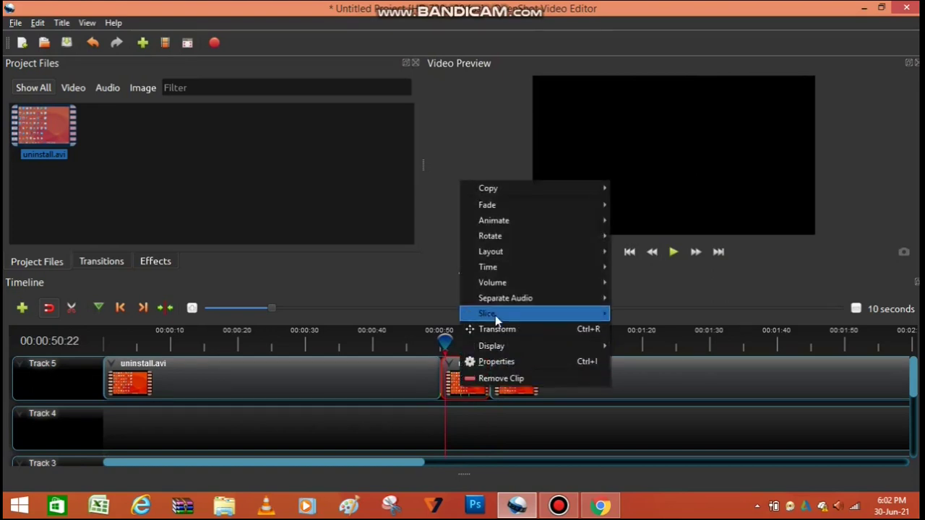
pyautogui.moveTo(536, 237)
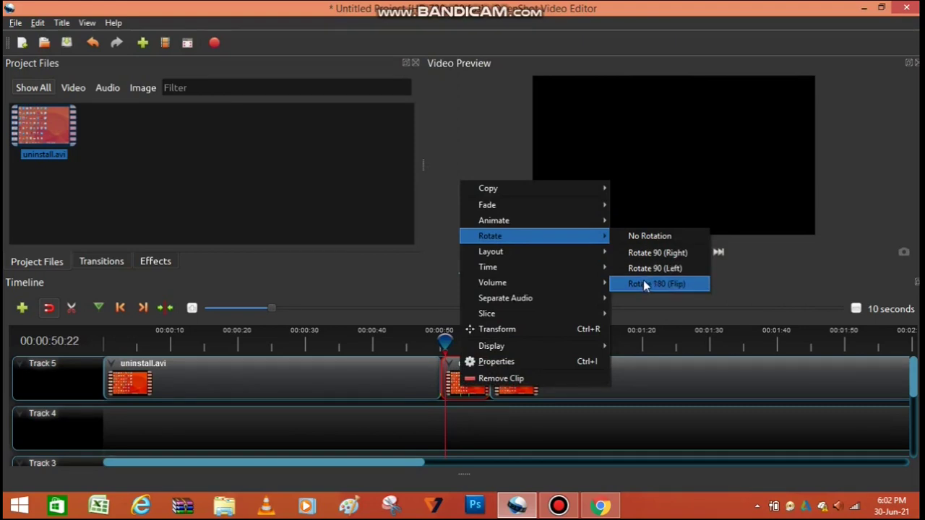
pyautogui.moveTo(578, 255)
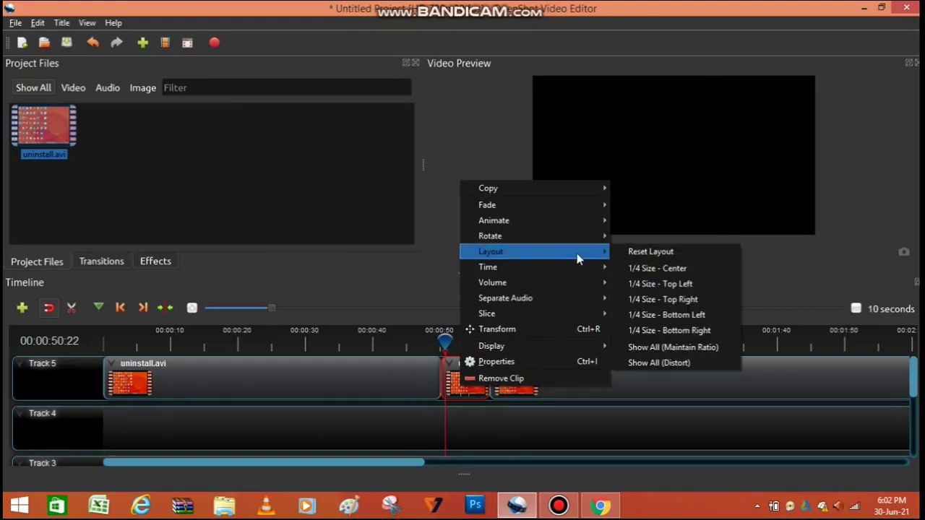
pyautogui.click(657, 272)
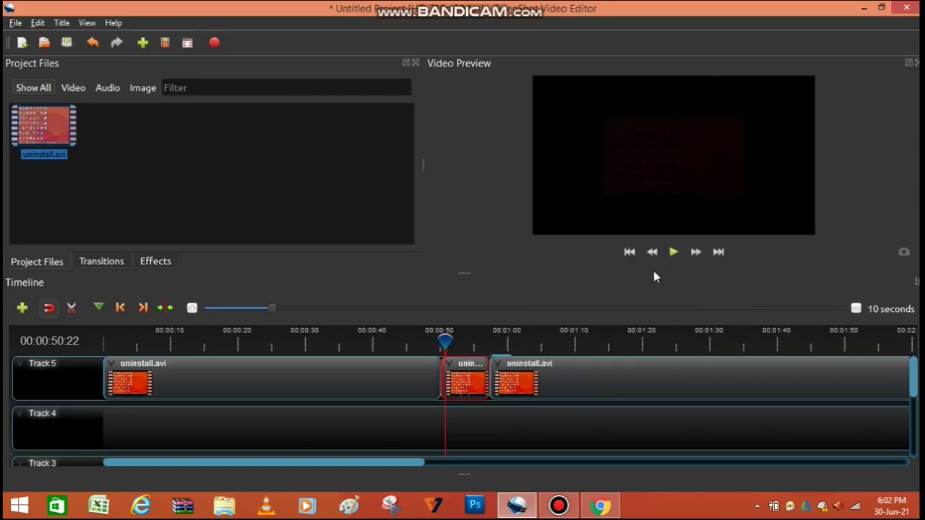
# Preview the quarter-size second clip from about 0:50 and pause near its end.
pyautogui.click(676, 252)
pyautogui.click(676, 252)
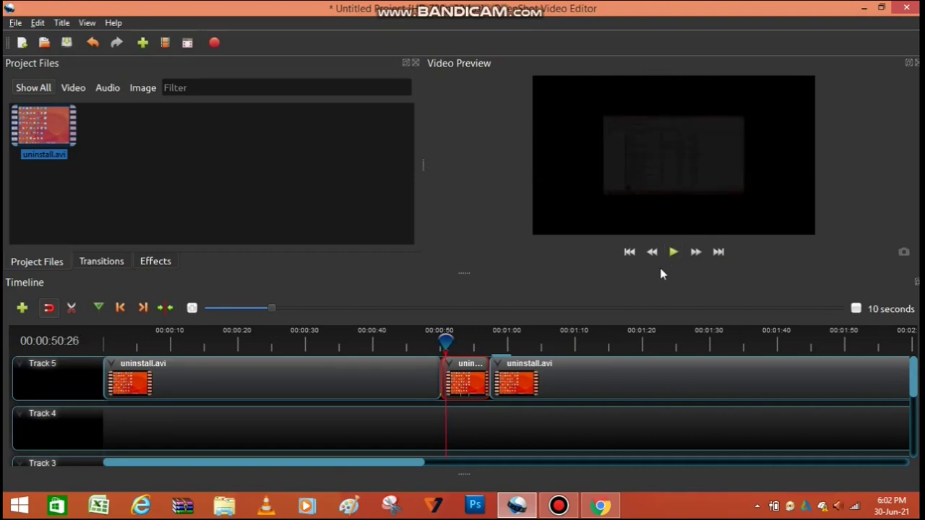
pyautogui.click(673, 254)
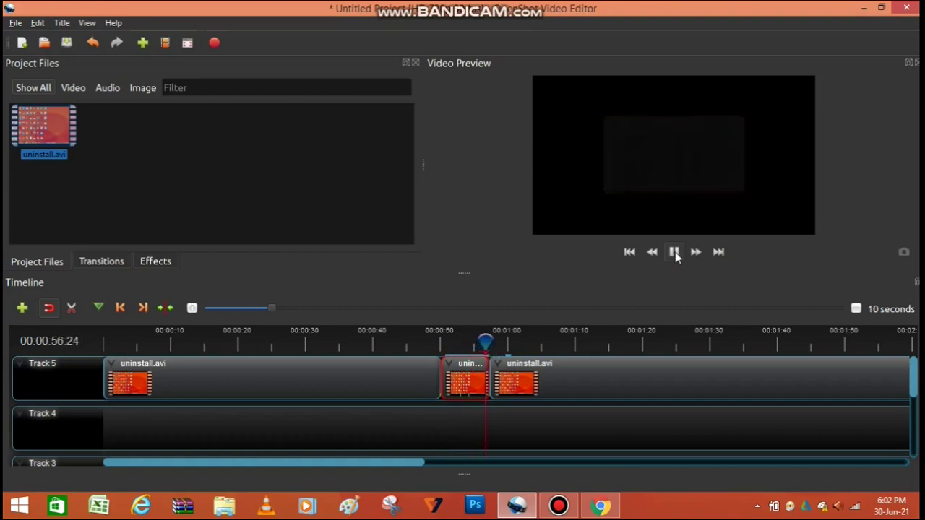
pyautogui.click(675, 253)
# Apply a 2-second Freeze & Zoom to the second clip with the playhead near its end, and return the playhead to about 0:50.
pyautogui.rightClick(452, 362)
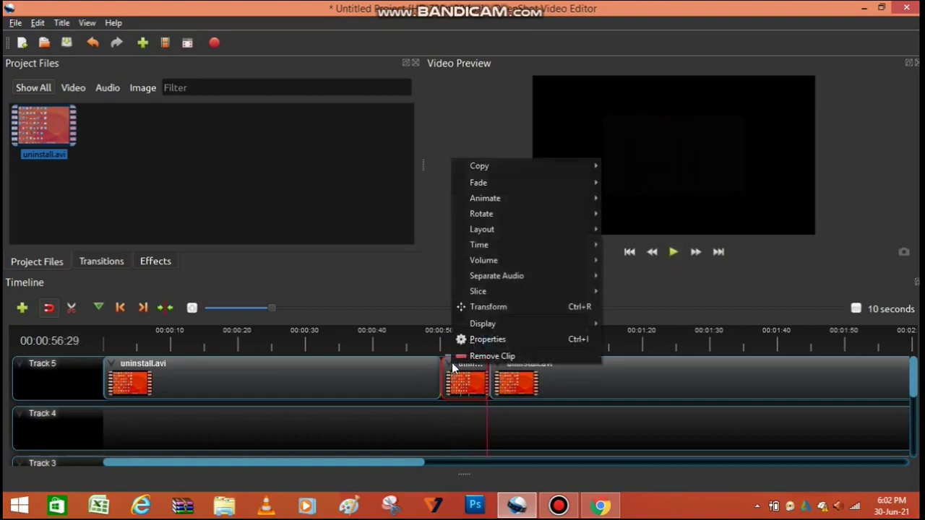
pyautogui.moveTo(486, 247)
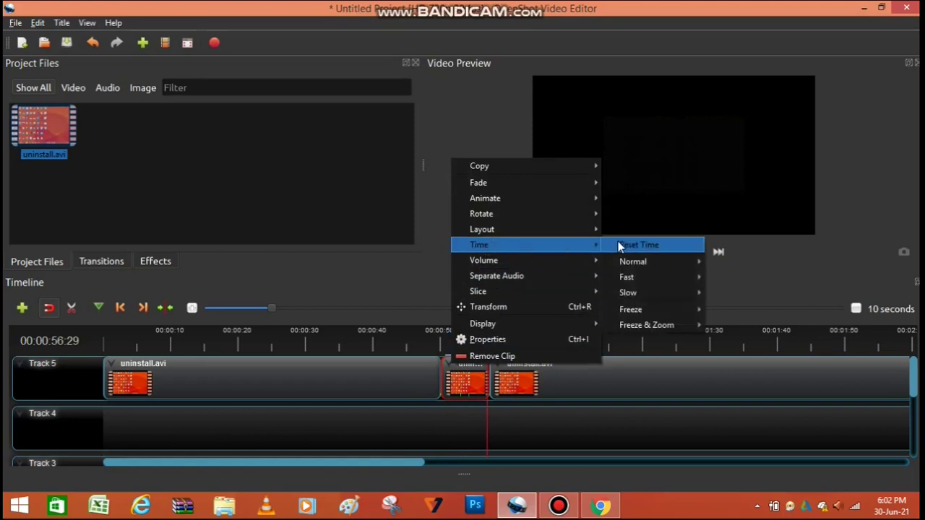
pyautogui.moveTo(631, 280)
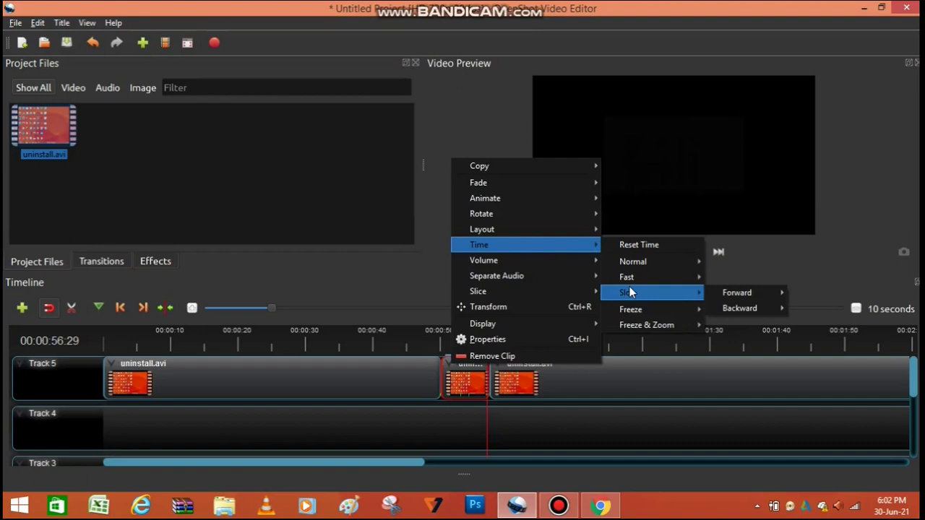
pyautogui.moveTo(634, 309)
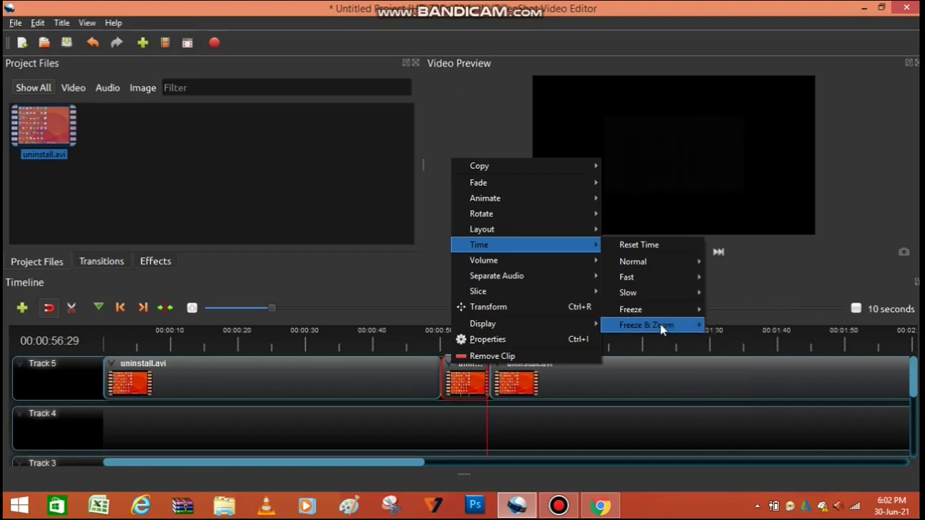
pyautogui.moveTo(668, 326)
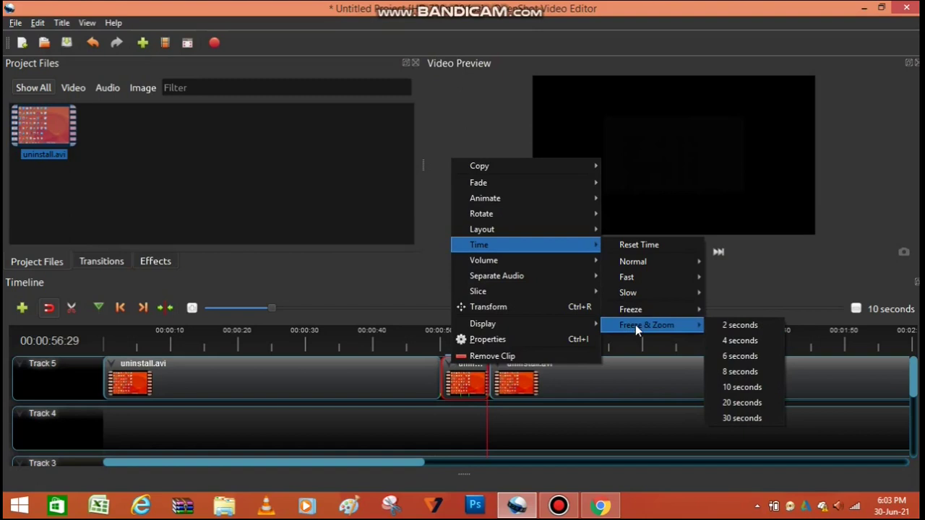
pyautogui.click(735, 329)
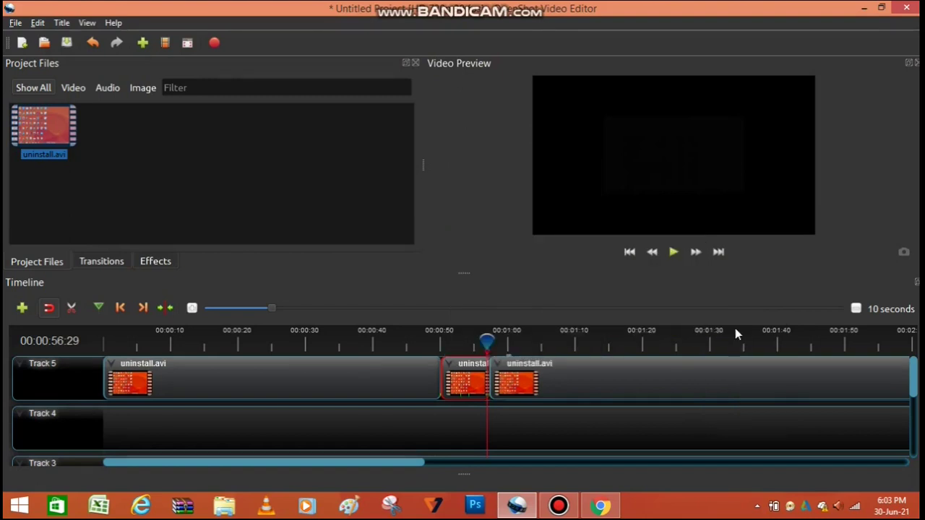
pyautogui.click(446, 343)
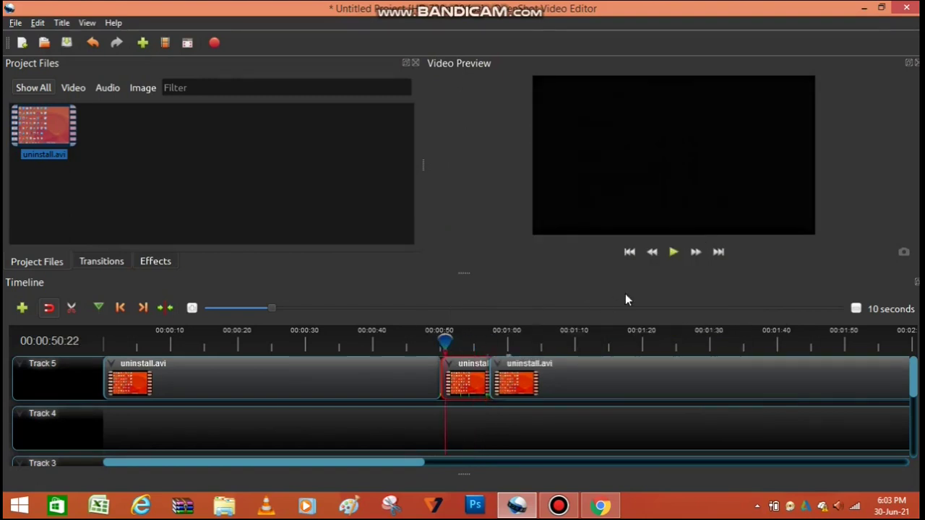
# Preview the frozen and zoomed second clip from about 0:50 and again from about 0:54, pausing just past its end.
pyautogui.click(675, 252)
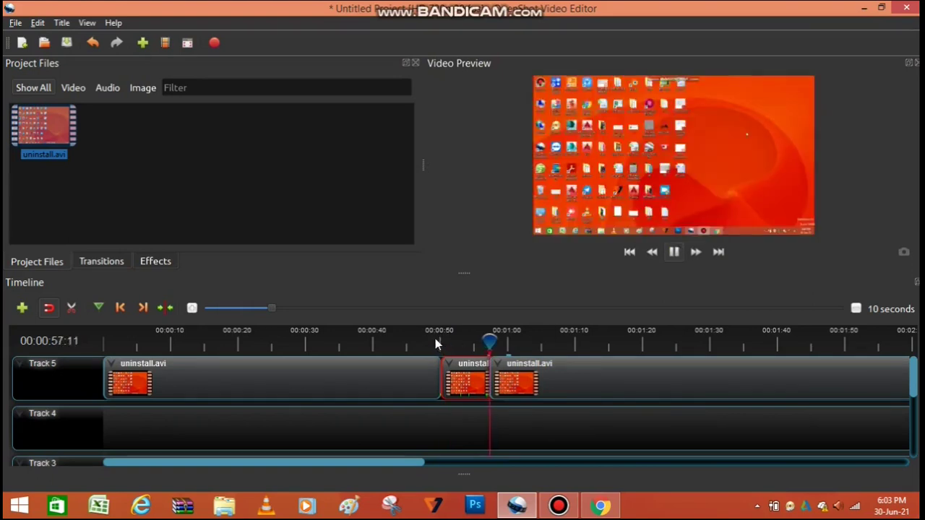
pyautogui.click(435, 339)
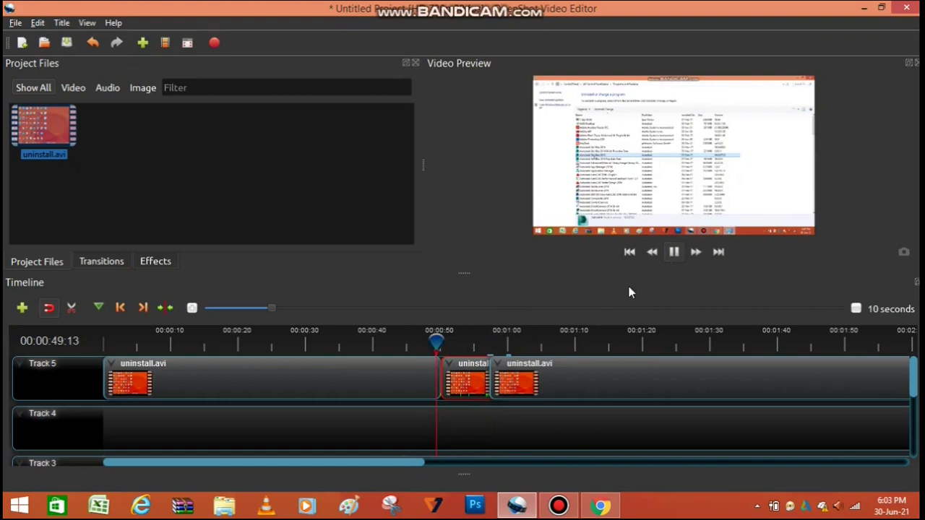
pyautogui.click(448, 343)
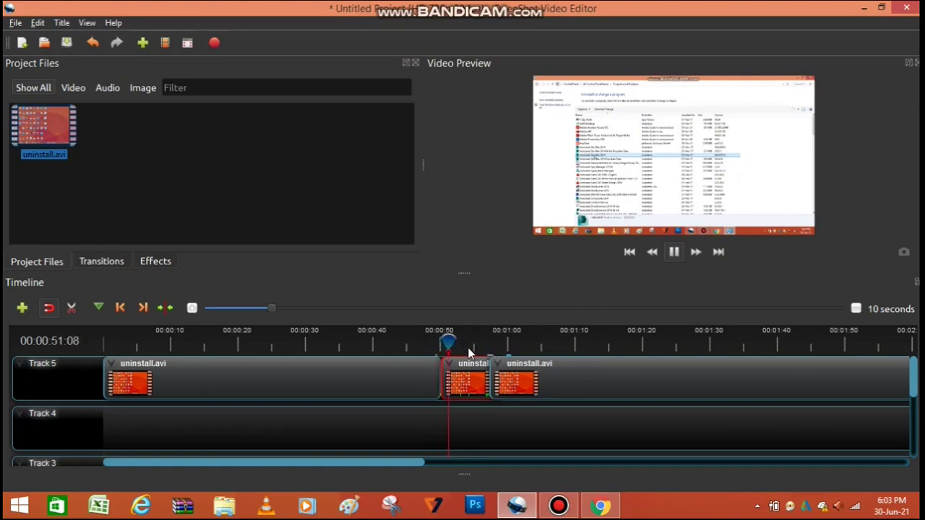
pyautogui.click(469, 341)
pyautogui.click(674, 253)
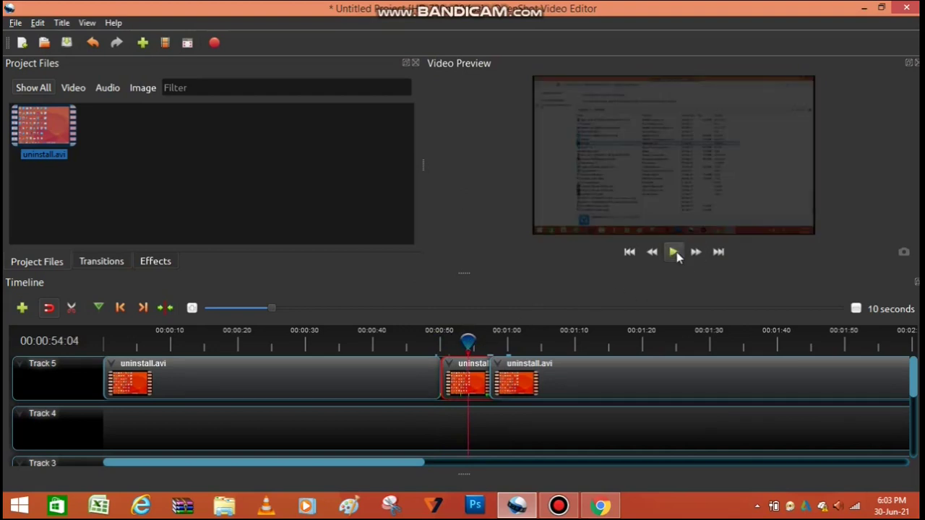
pyautogui.click(674, 253)
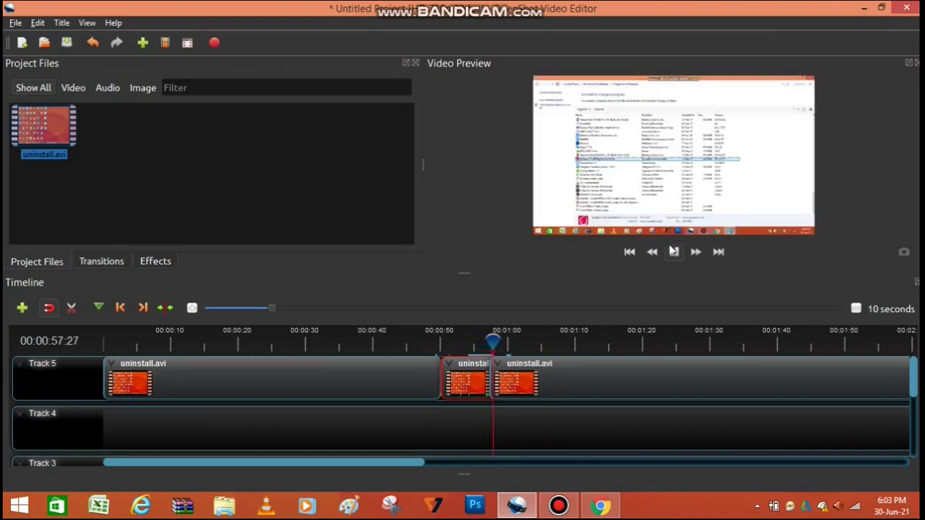
pyautogui.click(673, 252)
# Separate the second clip's audio onto Track 4 as a single clip with all channels, and reselect the video clip.
pyautogui.rightClick(460, 382)
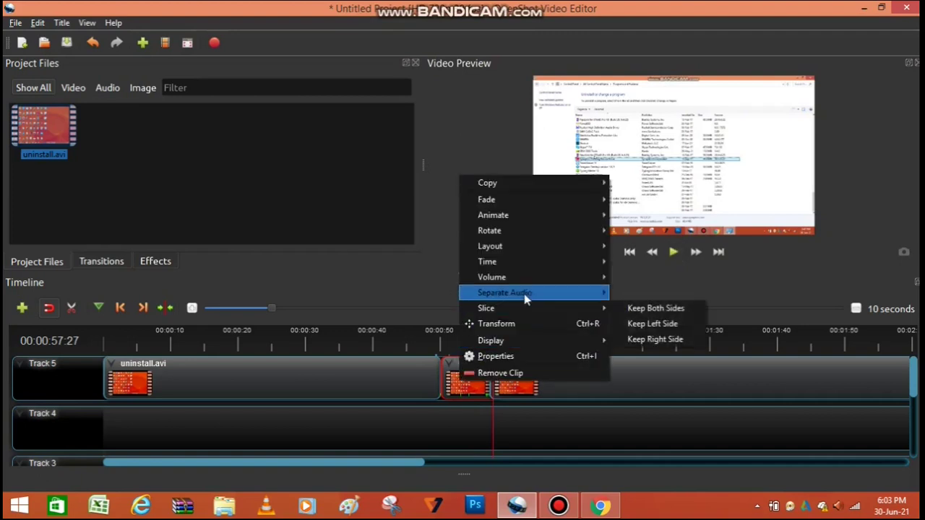
pyautogui.moveTo(528, 280)
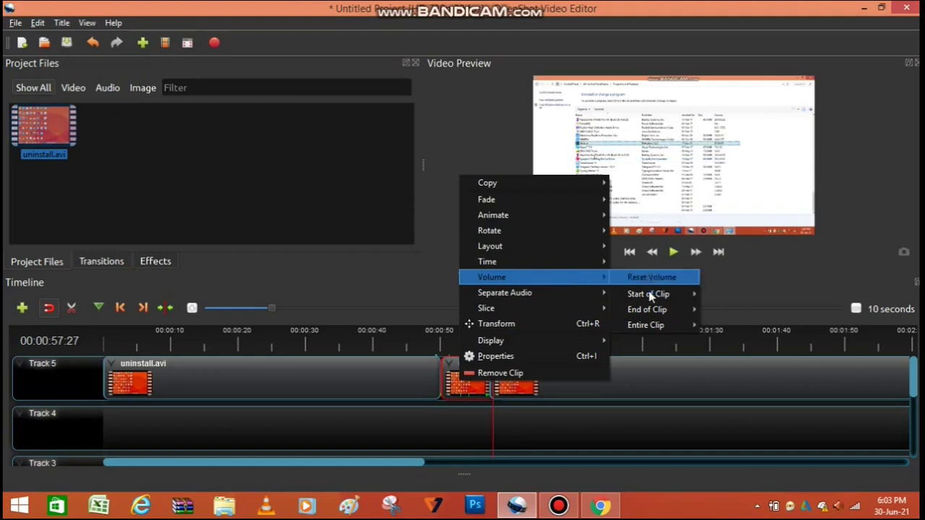
pyautogui.moveTo(654, 326)
pyautogui.moveTo(669, 295)
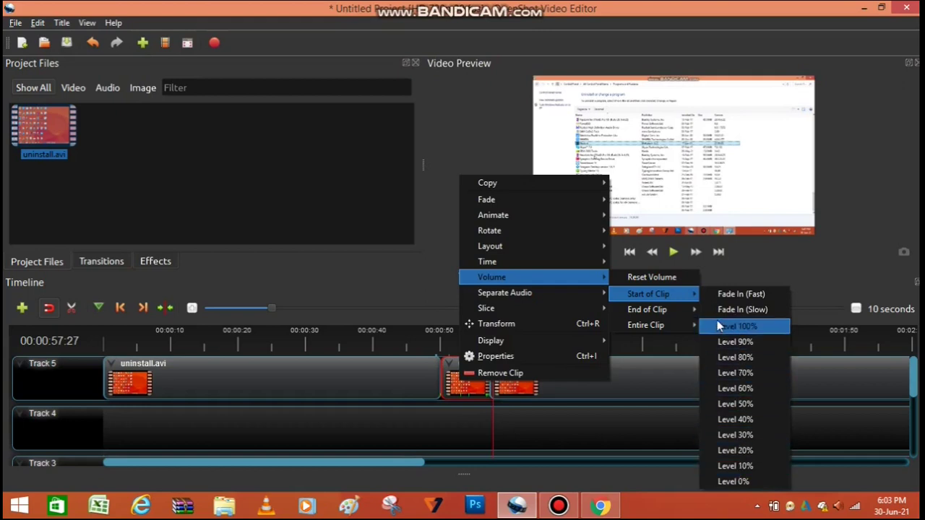
pyautogui.moveTo(704, 312)
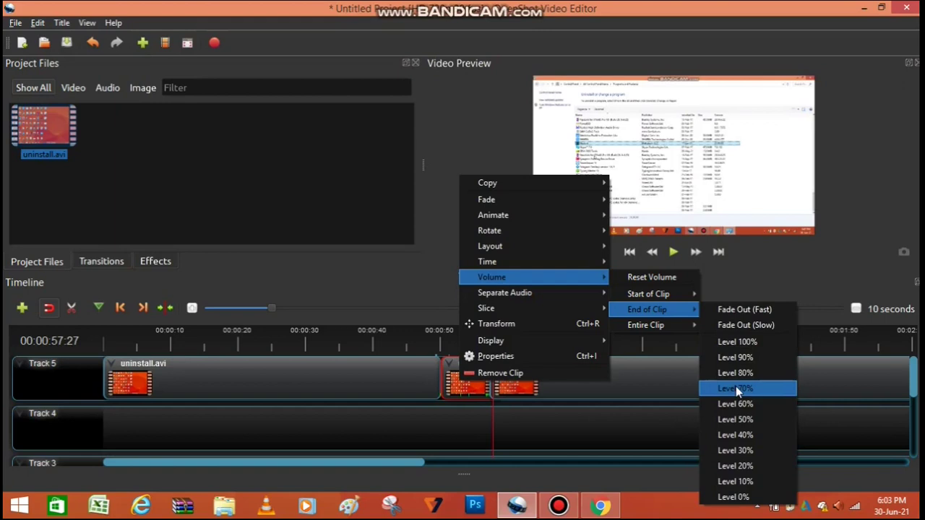
pyautogui.moveTo(687, 325)
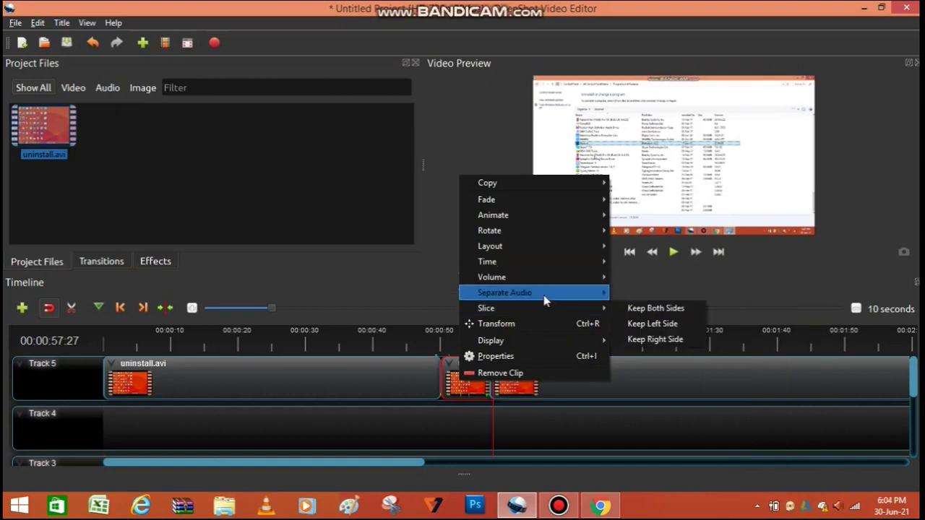
pyautogui.moveTo(550, 300)
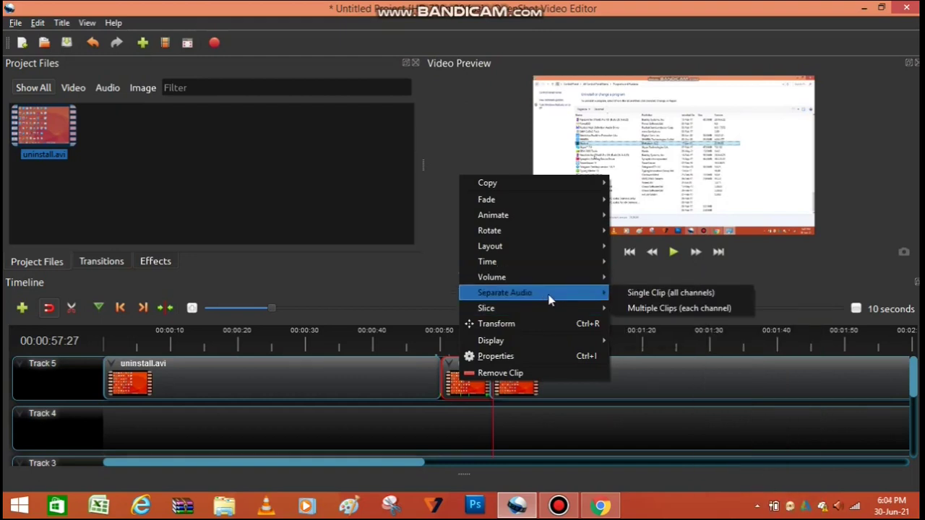
pyautogui.click(654, 296)
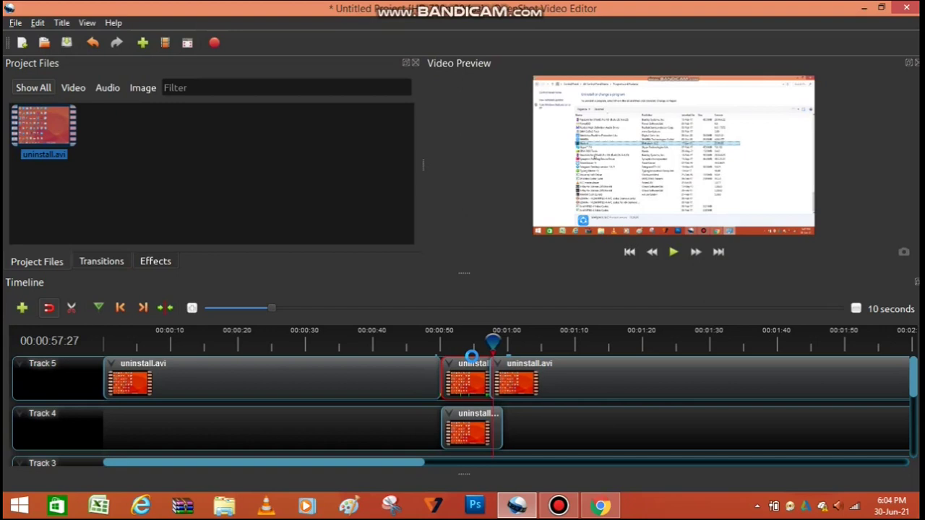
pyautogui.click(465, 421)
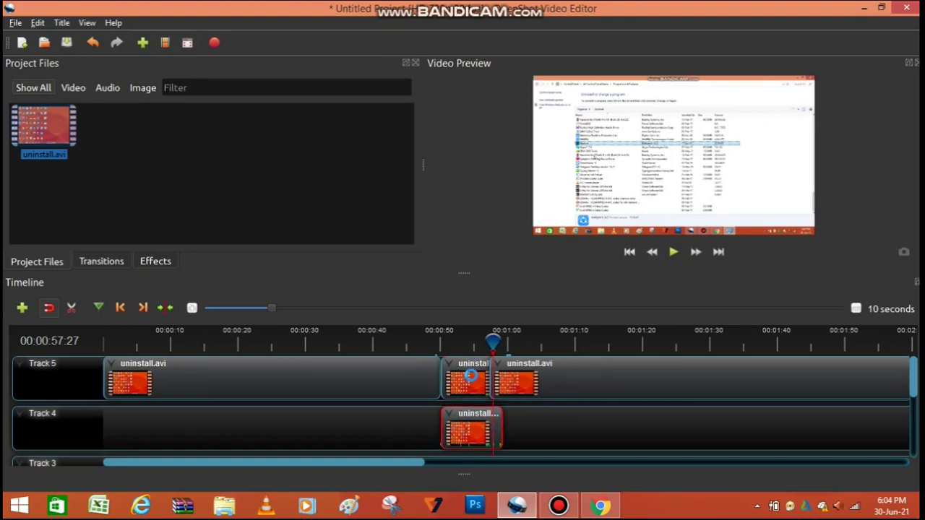
pyautogui.click(467, 374)
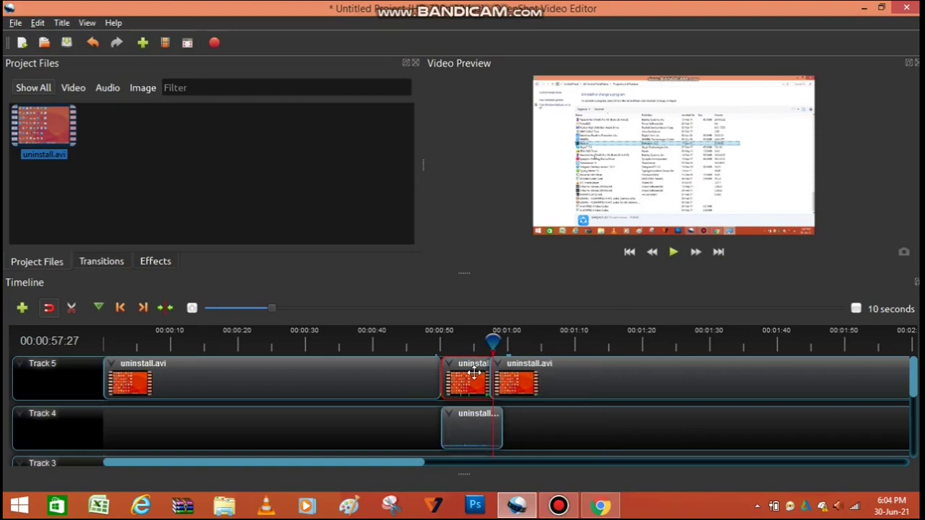
pyautogui.rightClick(473, 372)
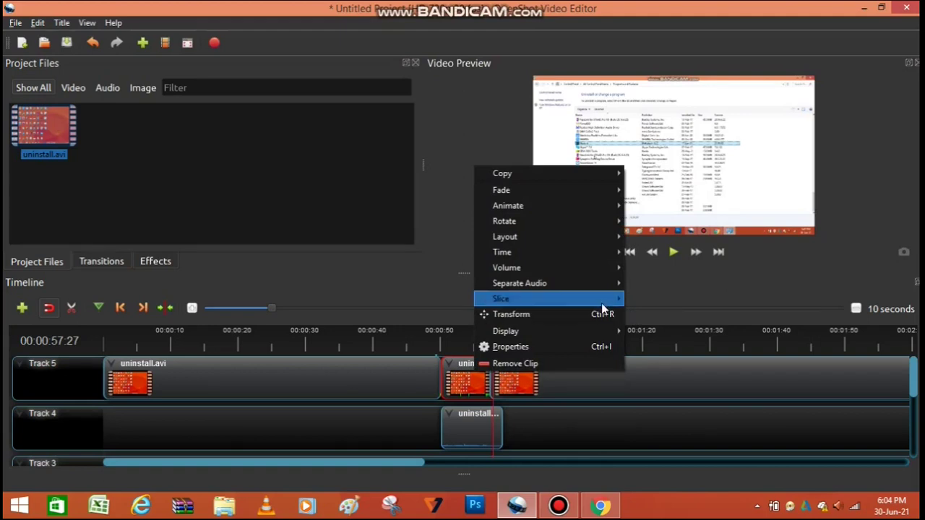
pyautogui.moveTo(613, 299)
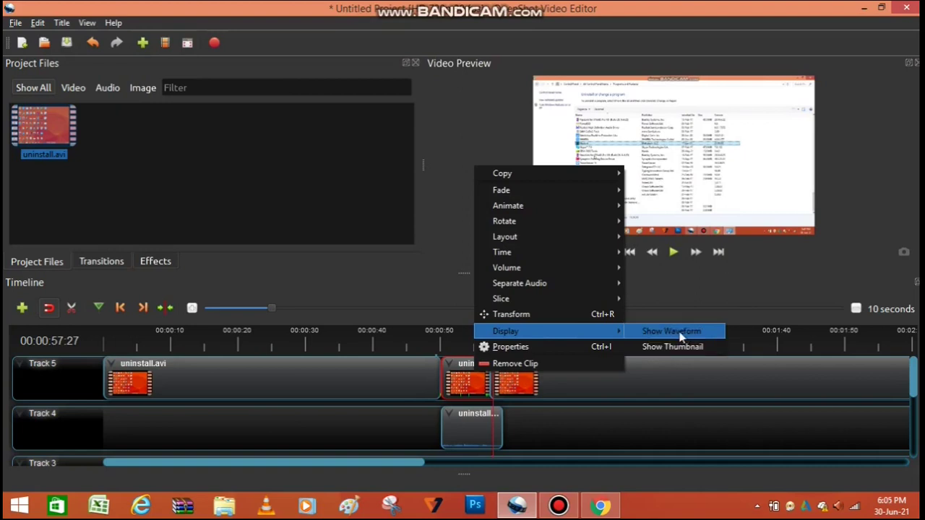
pyautogui.click(739, 279)
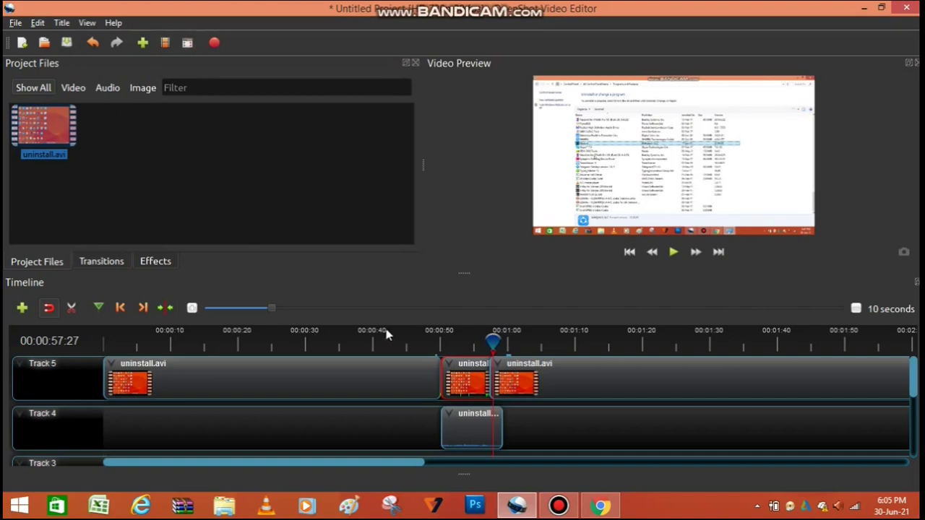
# Move the third clip on Track 5 to start about where the separated audio clip on Track 4 ends.
pyautogui.click(191, 308)
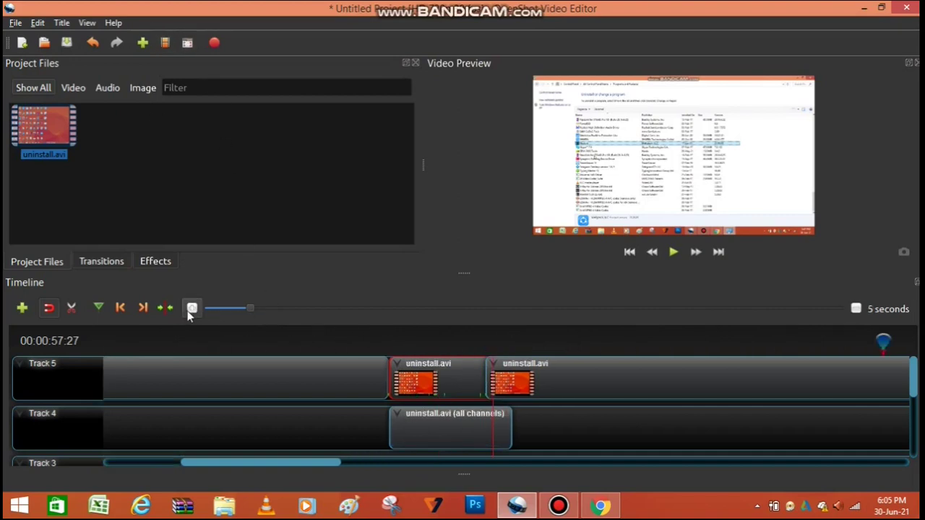
pyautogui.click(192, 308)
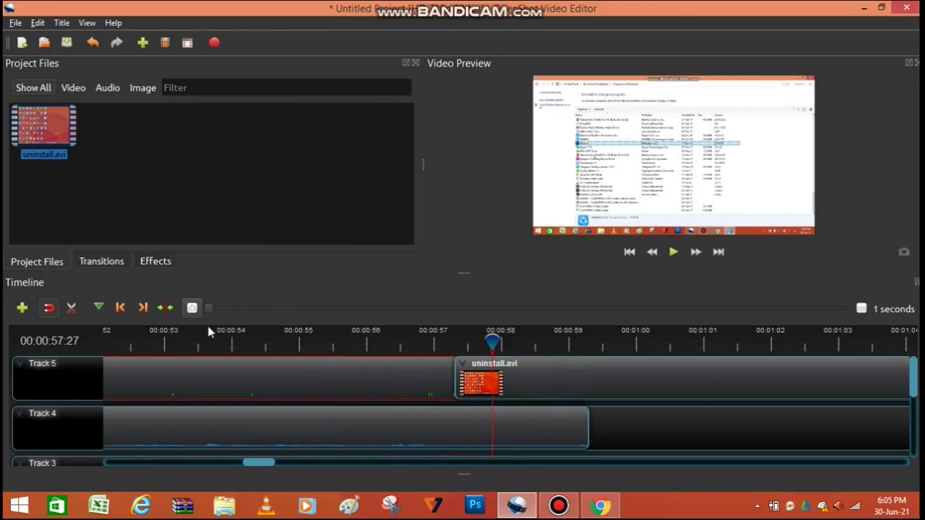
pyautogui.moveTo(266, 468); pyautogui.dragTo(262, 446)
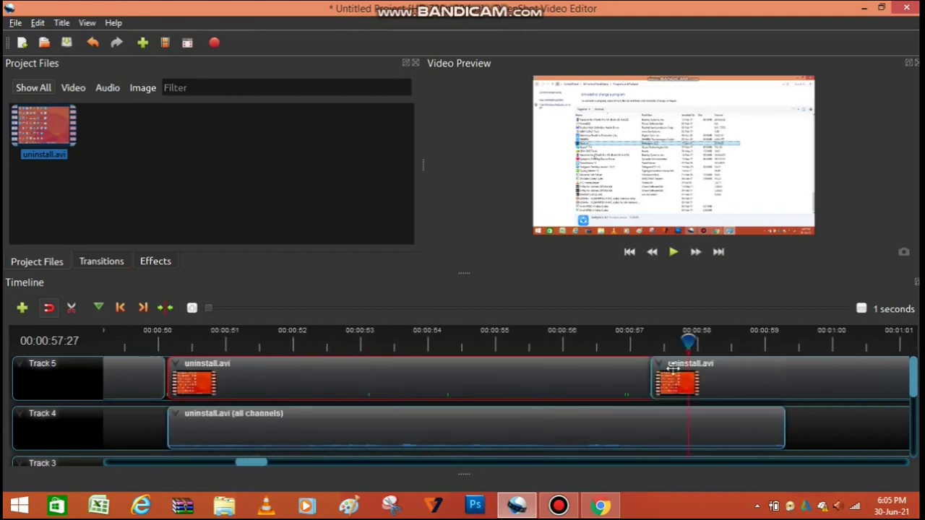
pyautogui.click(717, 373)
pyautogui.moveTo(716, 373); pyautogui.dragTo(747, 369)
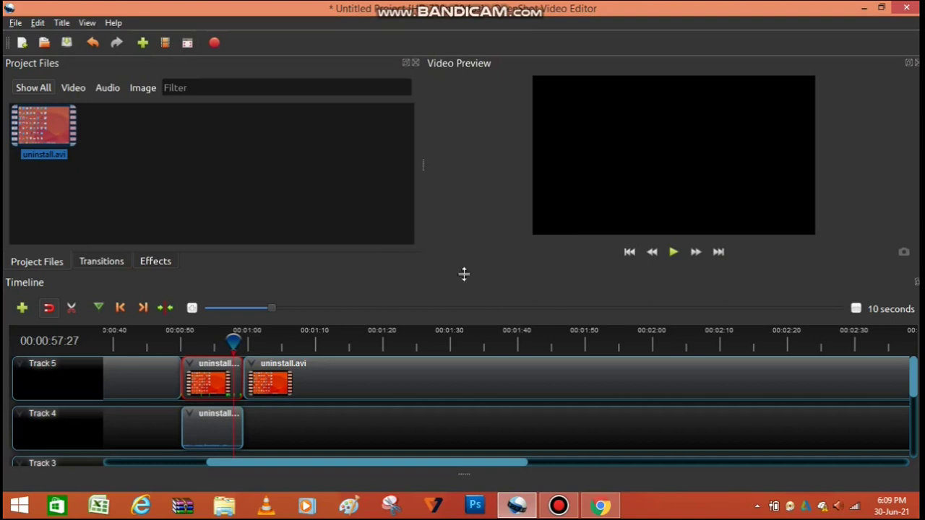
# Slice the second clip on Track 5 at about 0:57 and 0:58 with the Razor tool.
pyautogui.moveTo(386, 465); pyautogui.dragTo(301, 456)
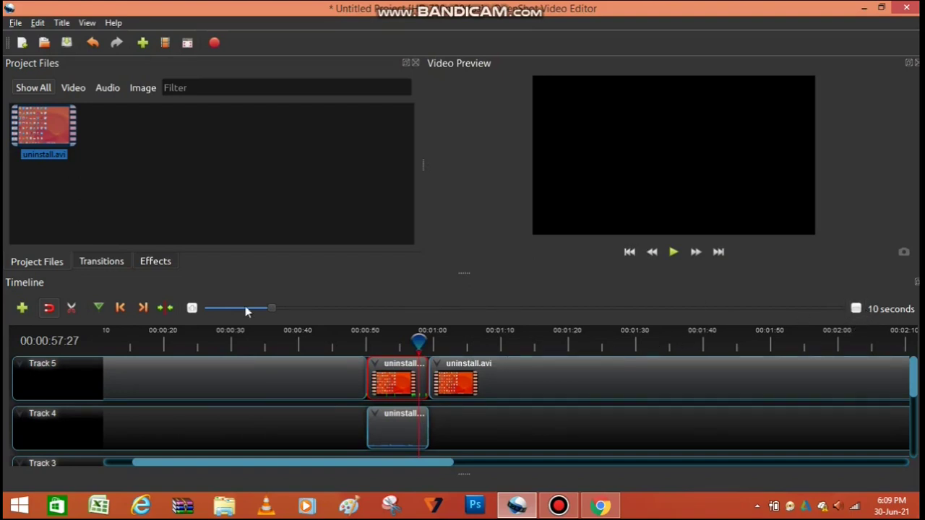
pyautogui.click(192, 308)
pyautogui.click(192, 308)
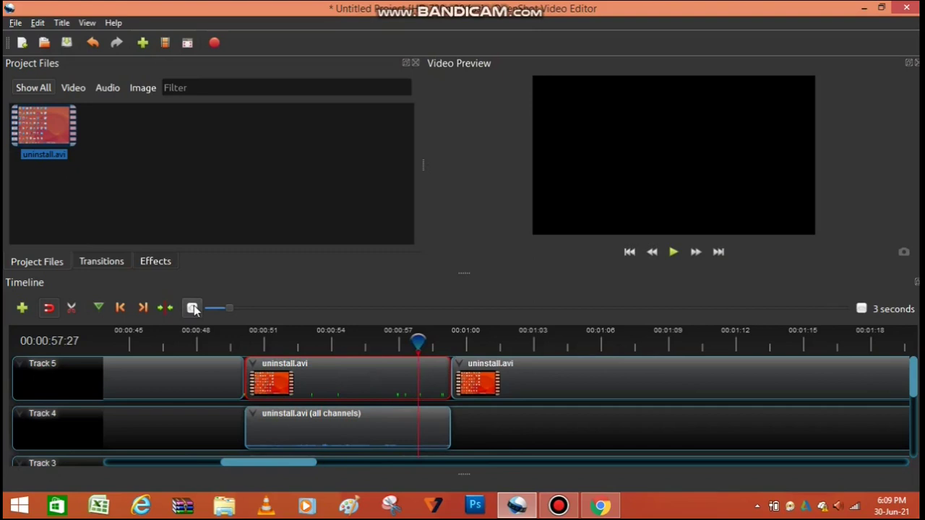
pyautogui.click(192, 308)
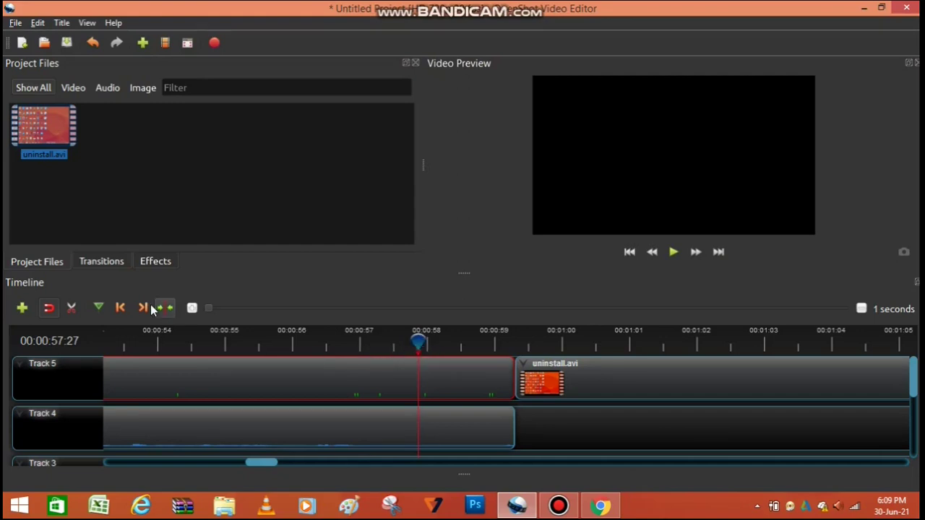
pyautogui.click(73, 306)
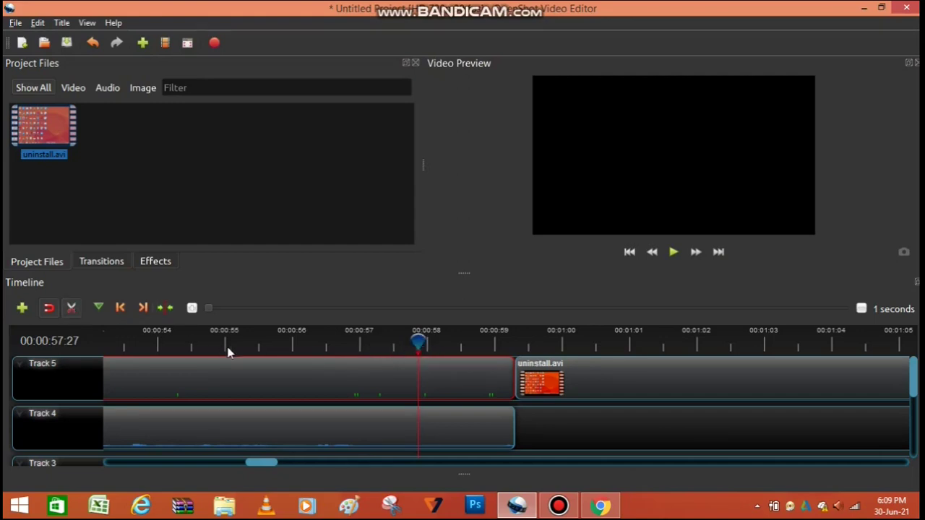
pyautogui.click(361, 369)
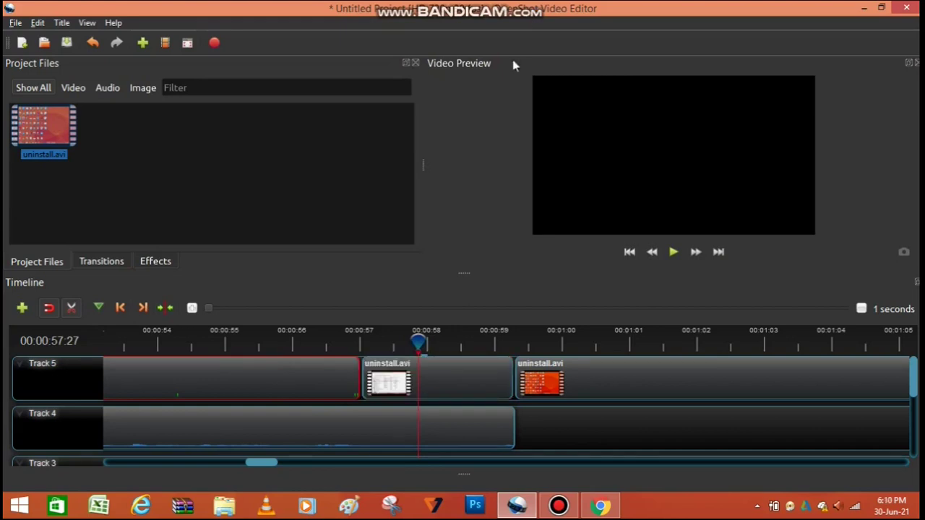
pyautogui.click(431, 370)
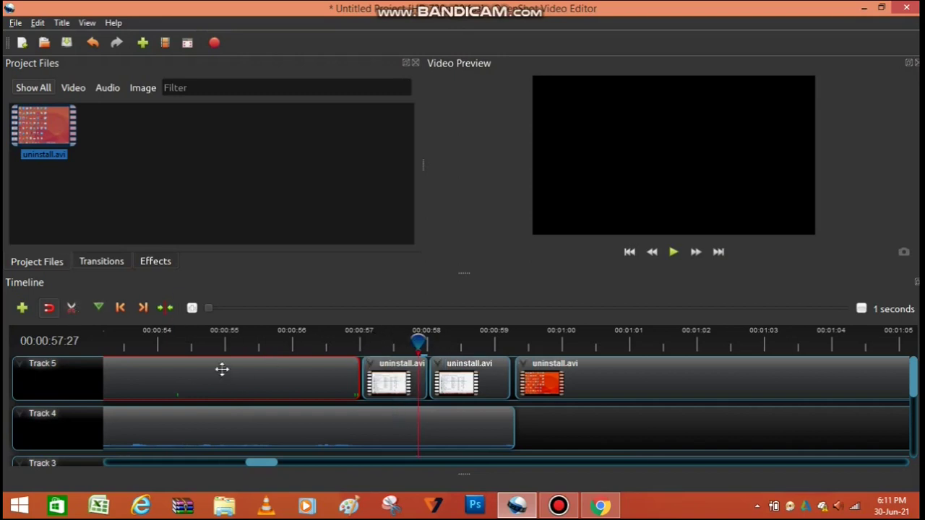
# Shift the last clip and the slice before it slightly toward the start of Track 5 to close the gaps.
pyautogui.click(405, 374)
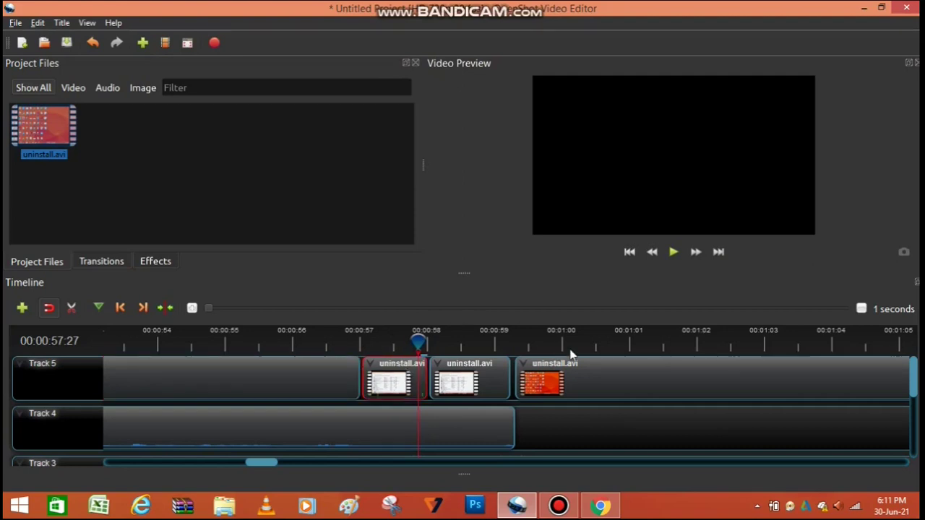
pyautogui.moveTo(579, 373); pyautogui.dragTo(575, 374)
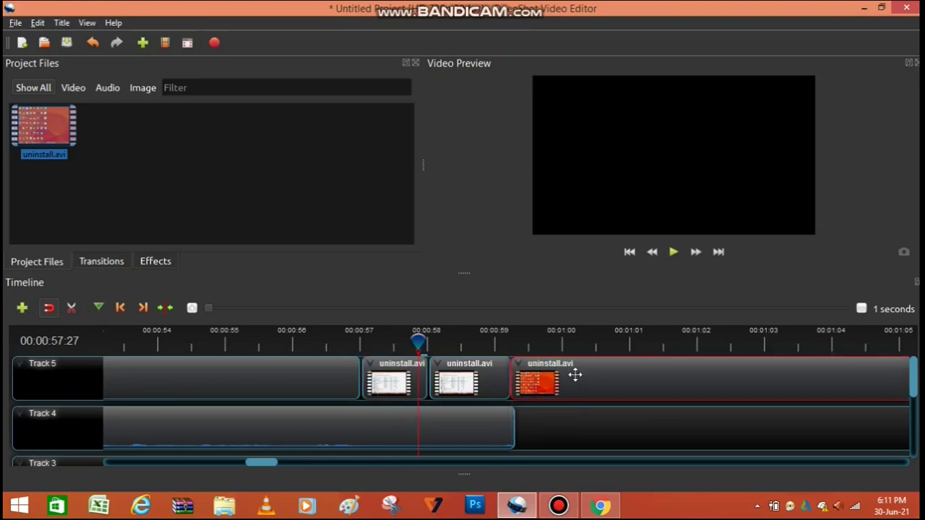
pyautogui.moveTo(474, 375); pyautogui.dragTo(478, 375)
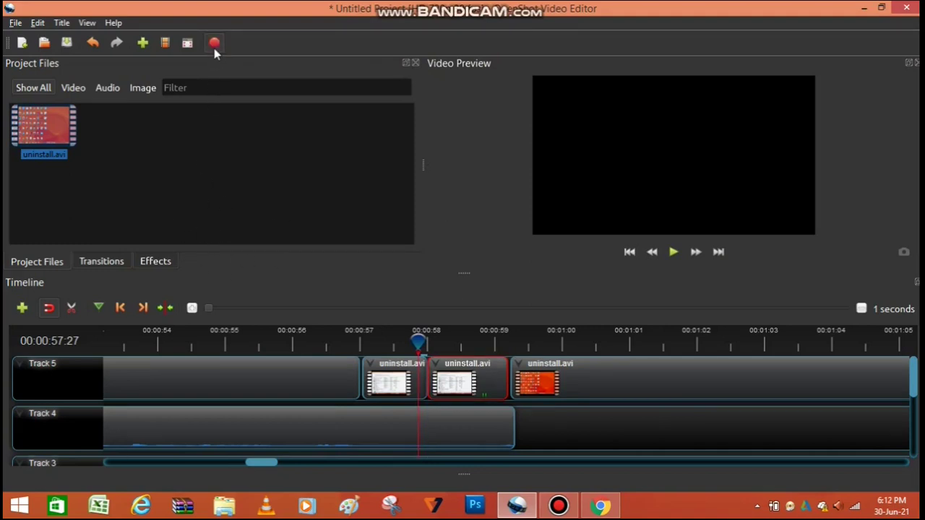
# Open the video export settings and name the output file 123.
pyautogui.click(215, 44)
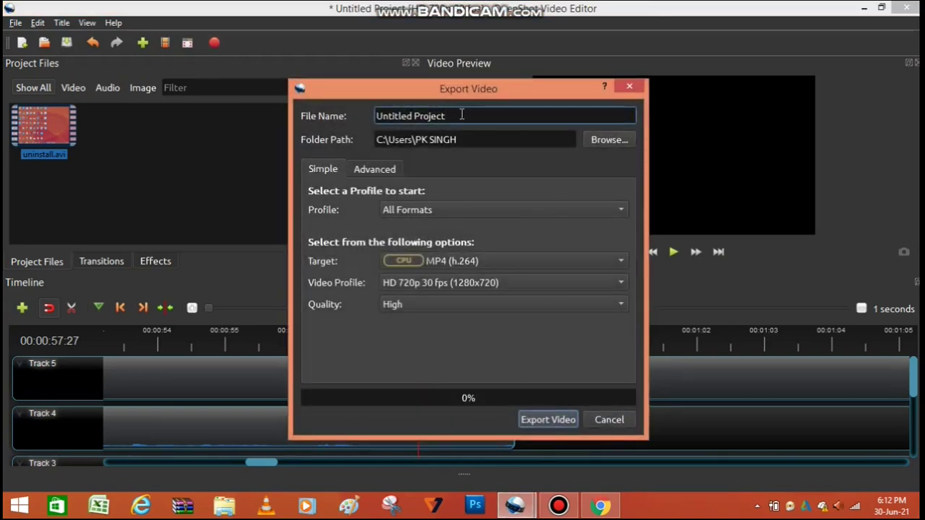
pyautogui.hotkey('ctrl', 'a')
pyautogui.write('123')
pyautogui.click(521, 141)
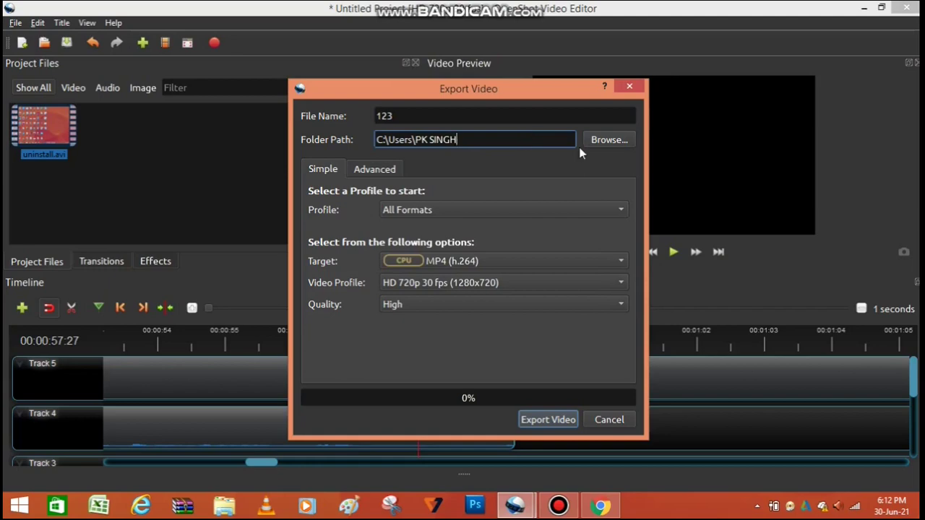
pyautogui.click(610, 139)
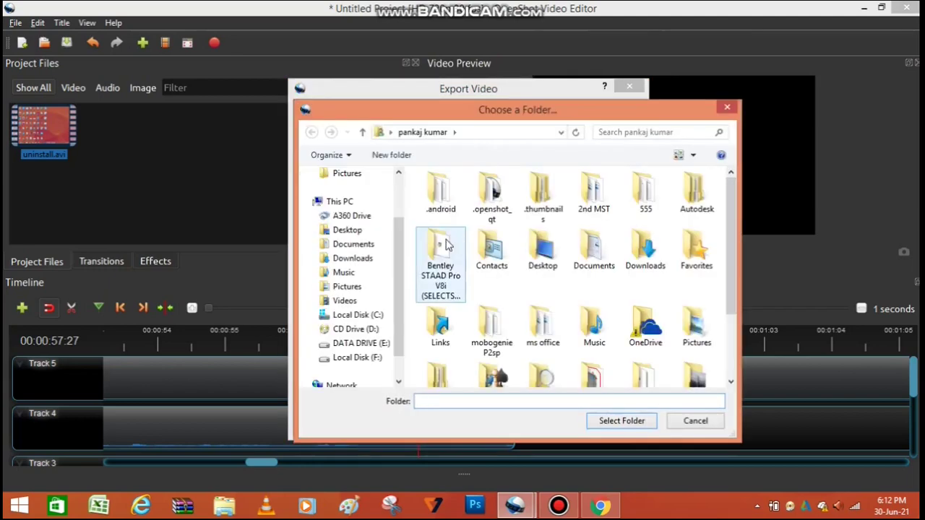
pyautogui.click(358, 357)
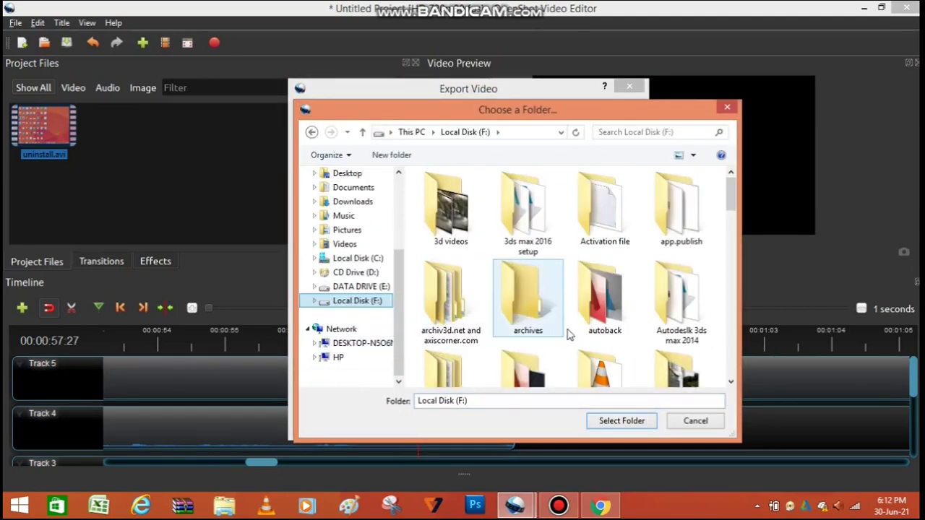
pyautogui.doubleClick(619, 311)
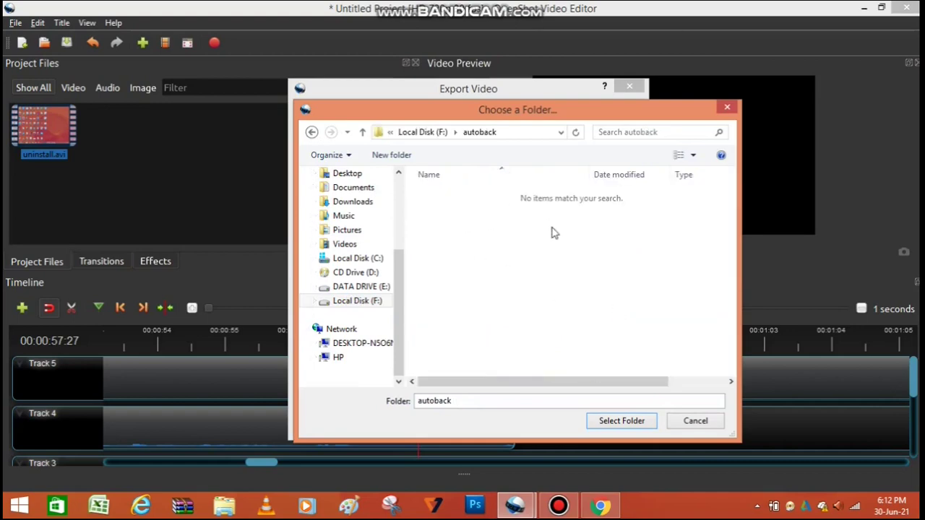
pyautogui.click(696, 420)
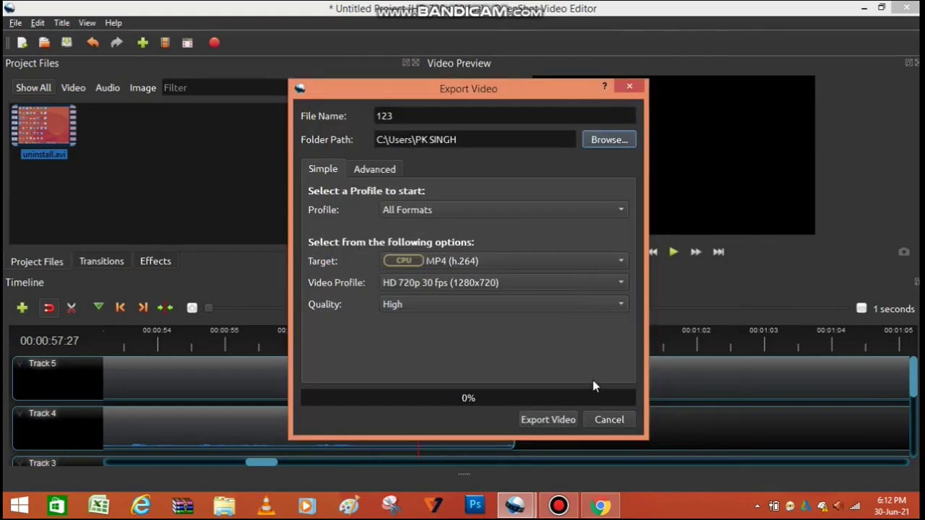
# Review the available choices for export profile, target format, video profile and quality in the simple export settings.
pyautogui.click(492, 212)
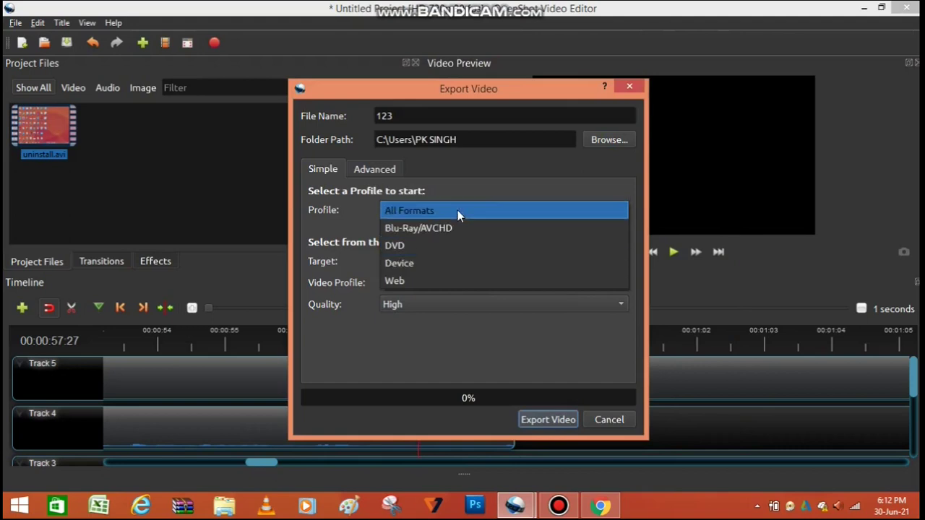
pyautogui.click(409, 345)
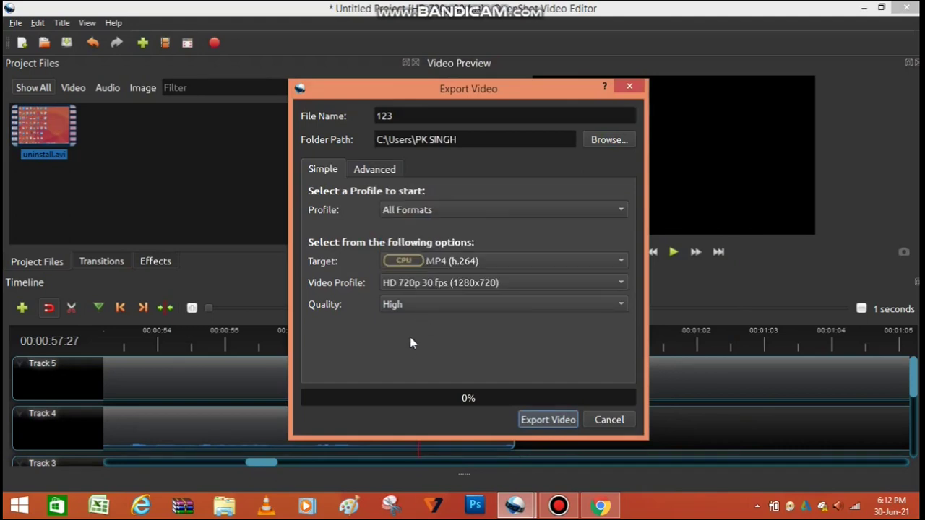
pyautogui.click(479, 260)
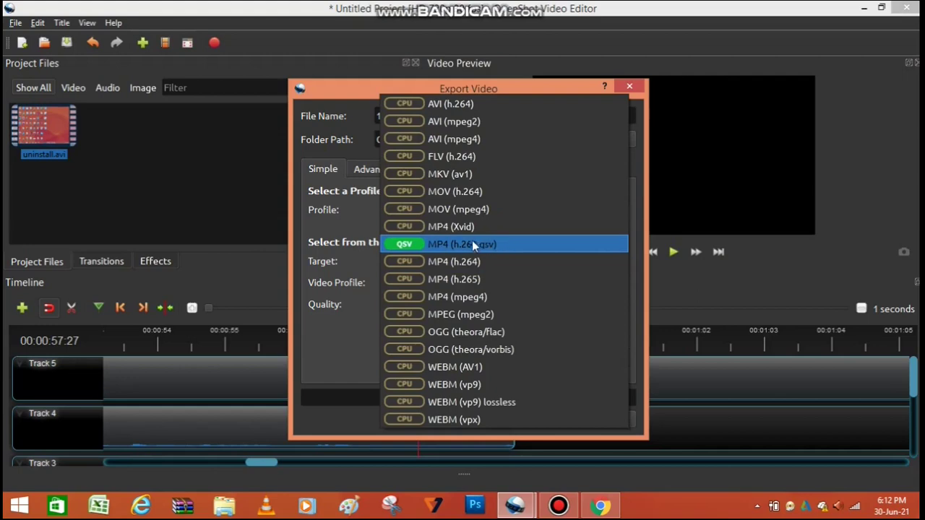
pyautogui.click(349, 330)
pyautogui.click(479, 286)
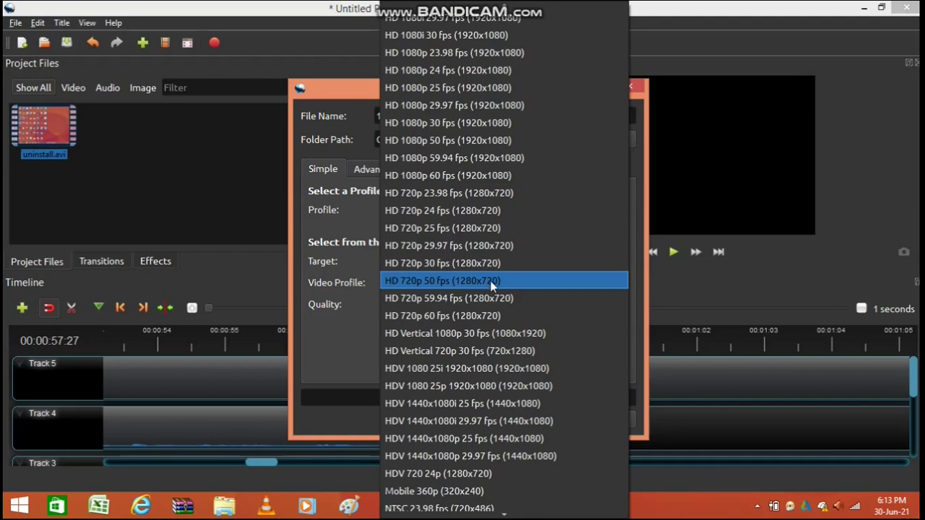
pyautogui.click(334, 332)
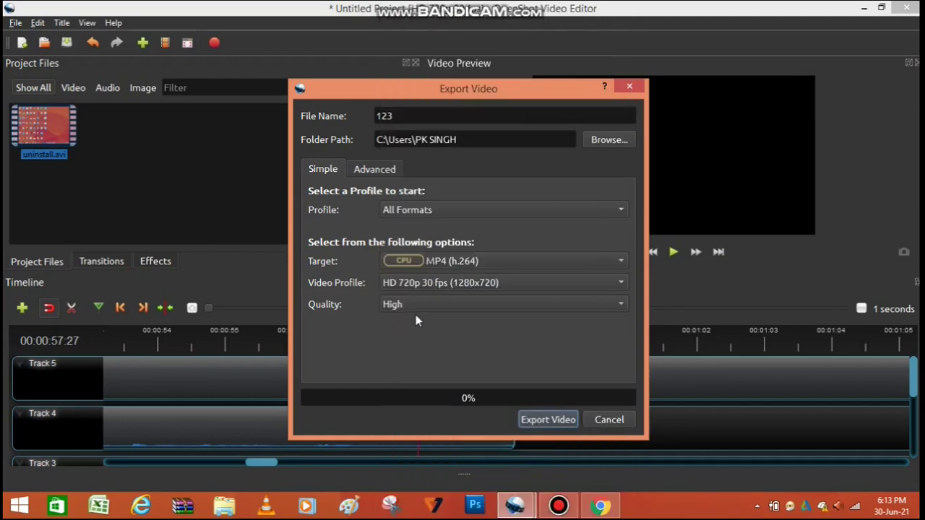
pyautogui.click(459, 304)
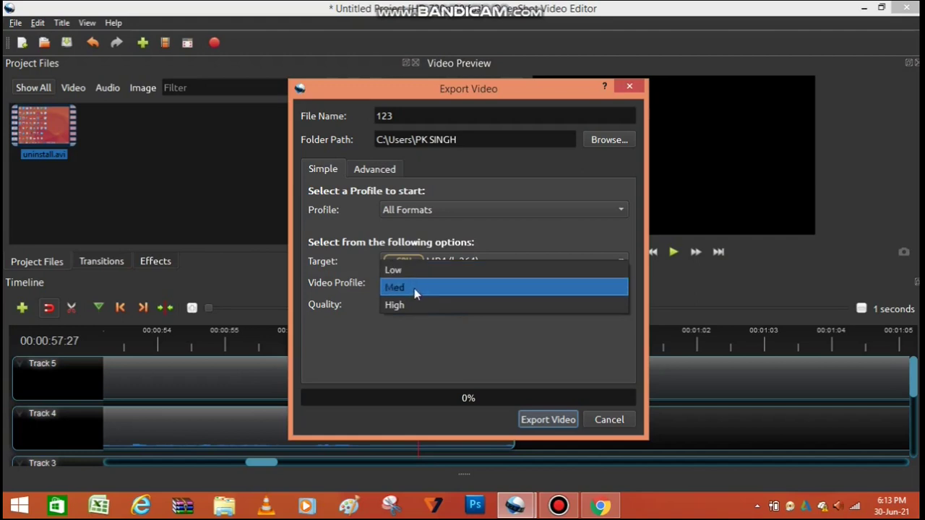
pyautogui.click(423, 306)
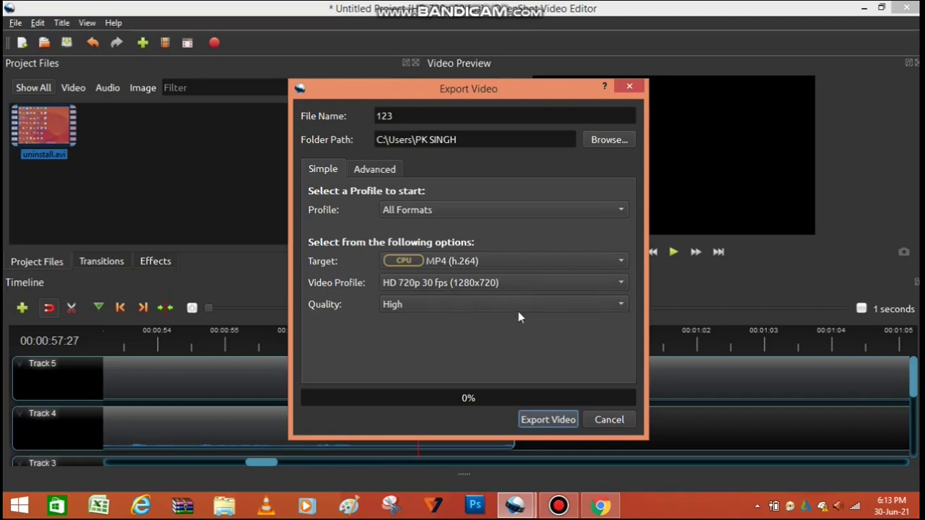
# Start exporting the video, cancel the running export and minimize the editor.
pyautogui.click(545, 420)
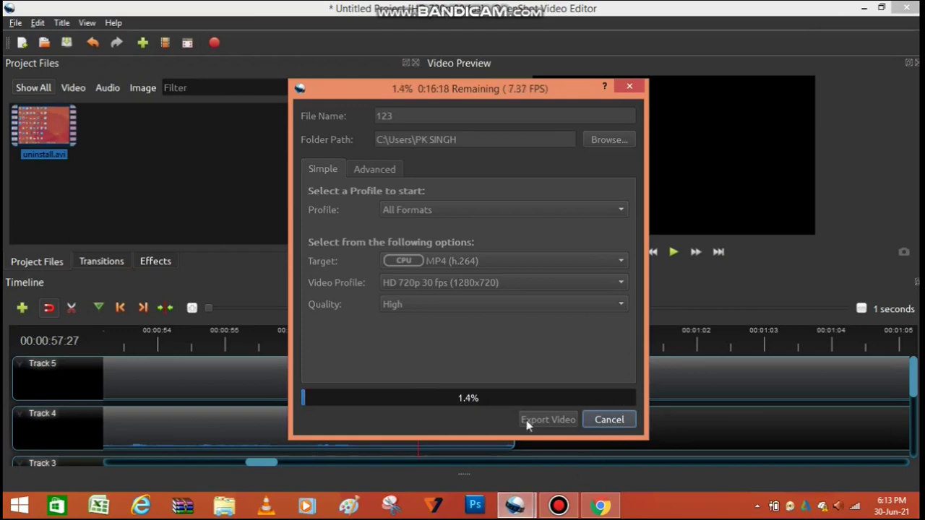
pyautogui.click(610, 420)
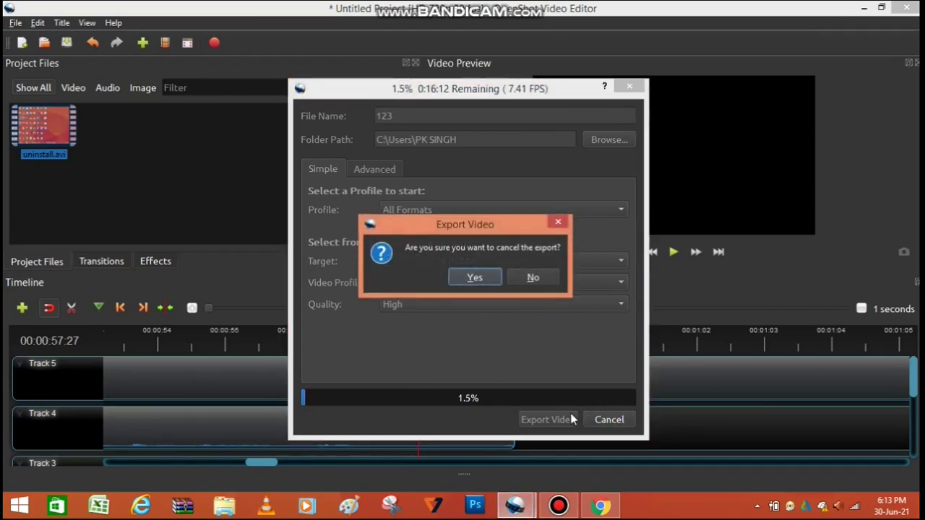
pyautogui.click(486, 279)
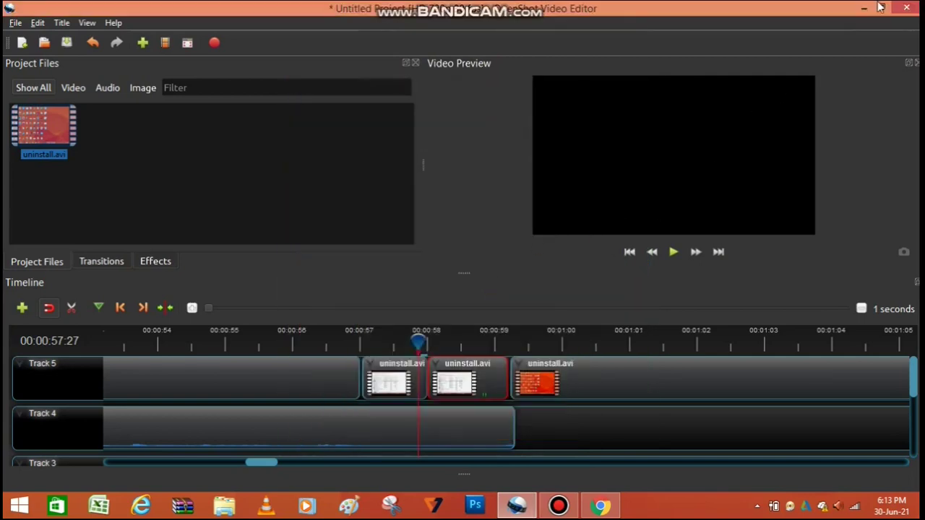
pyautogui.click(865, 8)
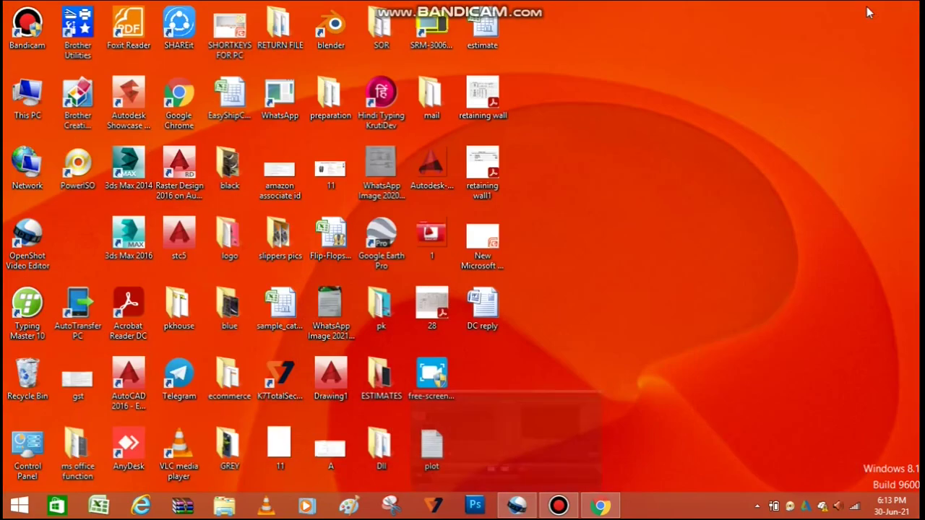
pyautogui.rightClick(613, 133)
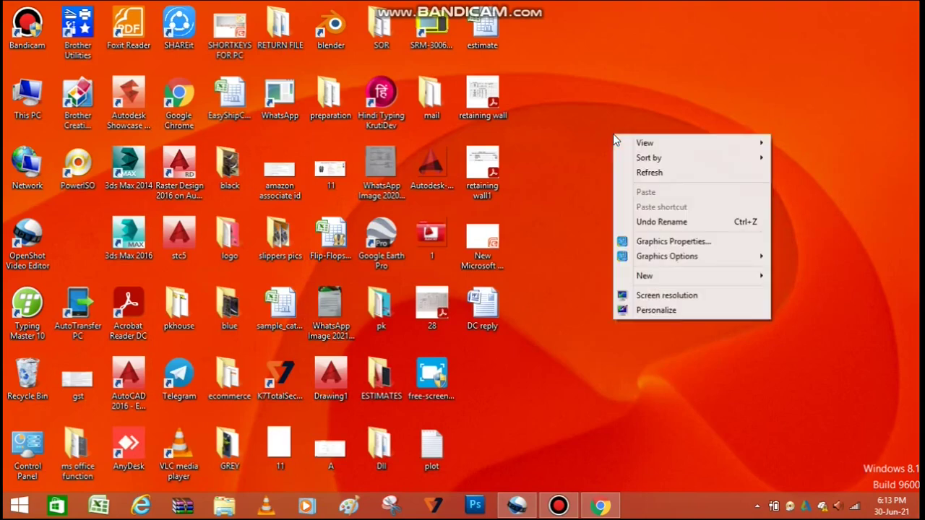
pyautogui.click(636, 181)
pyautogui.rightClick(589, 155)
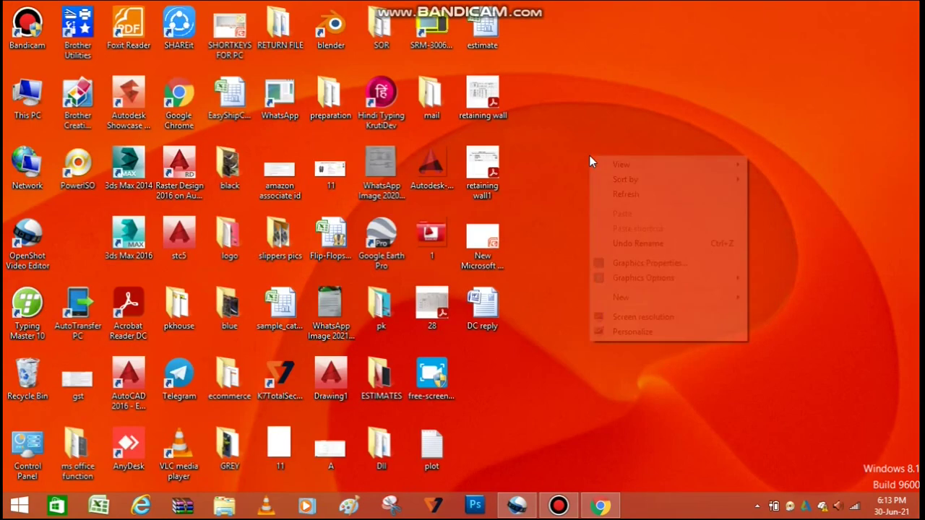
pyautogui.click(594, 193)
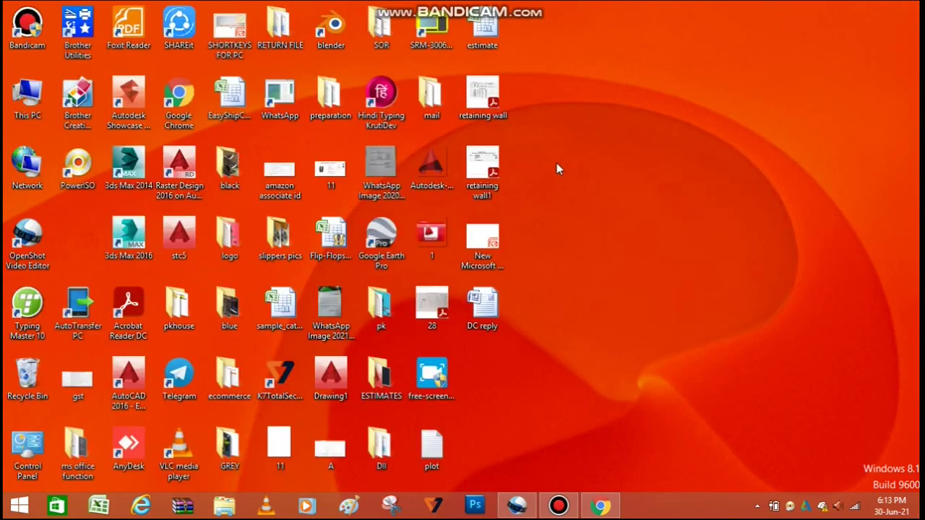
pyautogui.rightClick(557, 164)
pyautogui.click(572, 205)
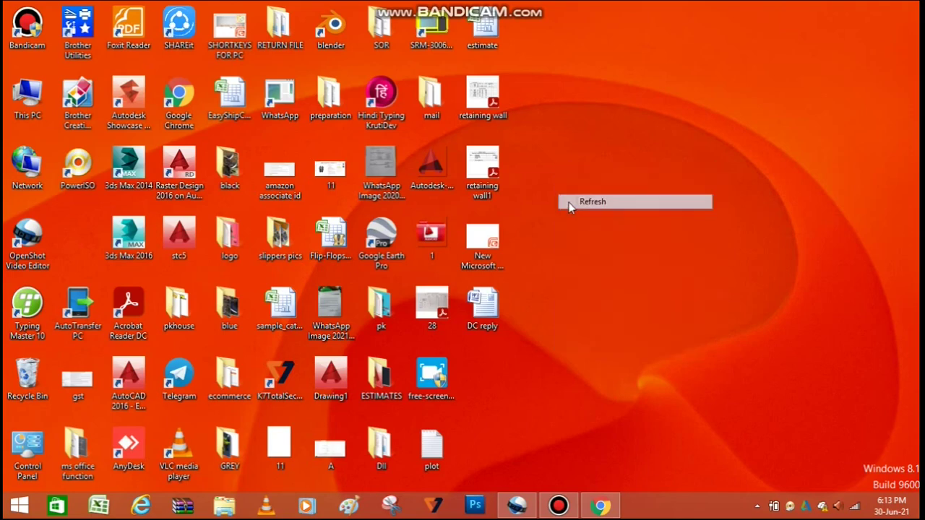
pyautogui.rightClick(538, 197)
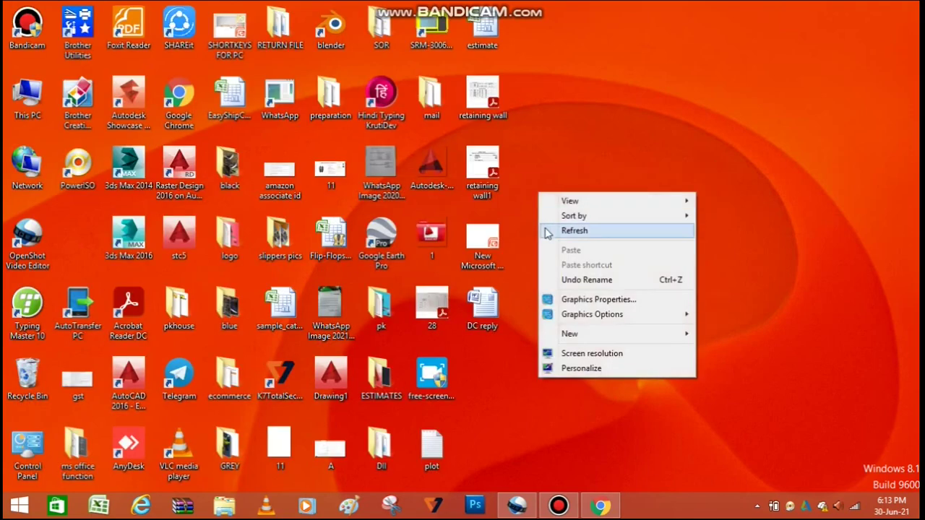
pyautogui.click(545, 230)
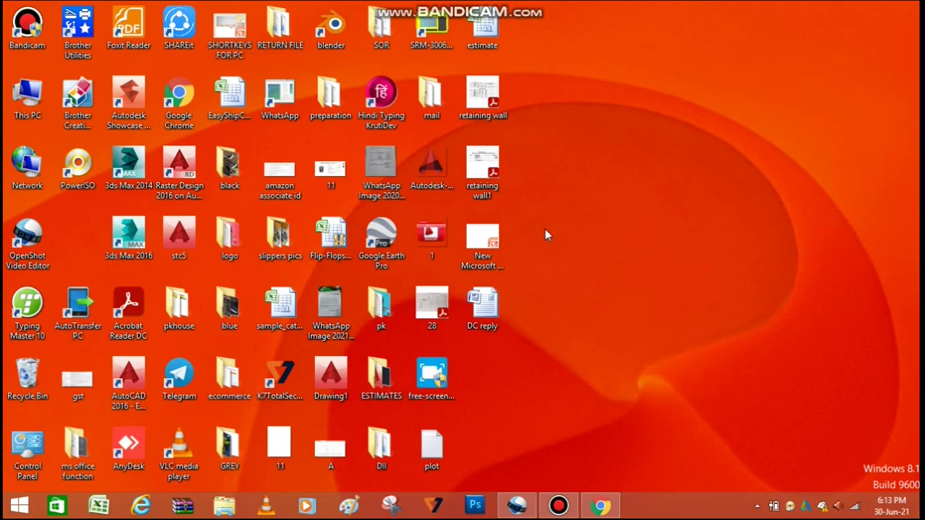